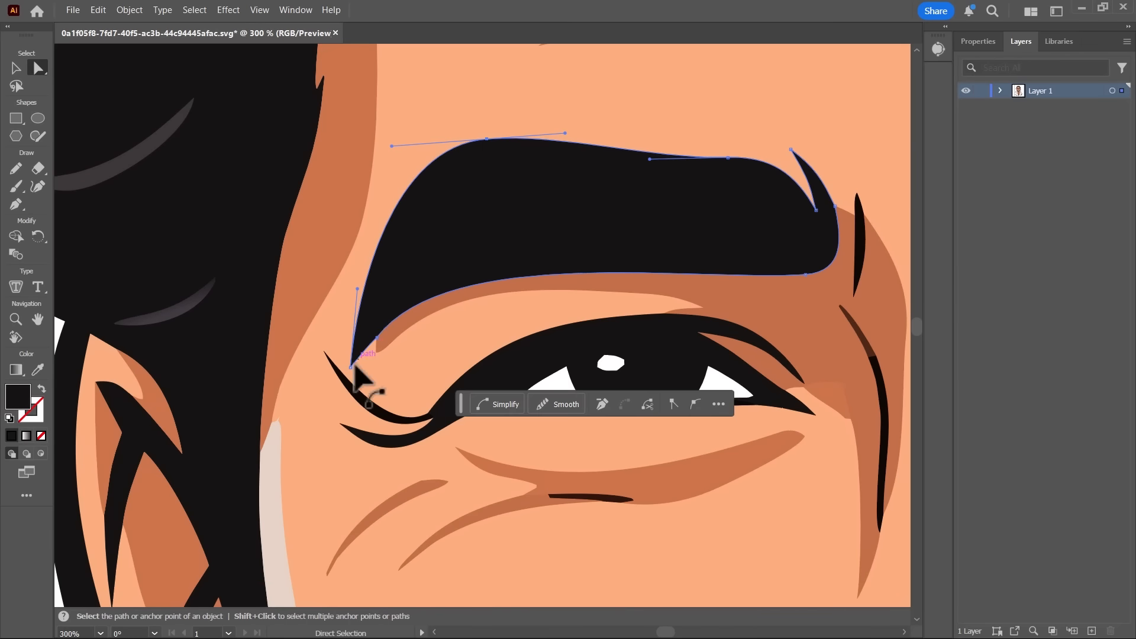
Step: Adjust the anchor point at the lower outer tip of the black eyebrow shape
left_click_drag(363, 385, 379, 373)
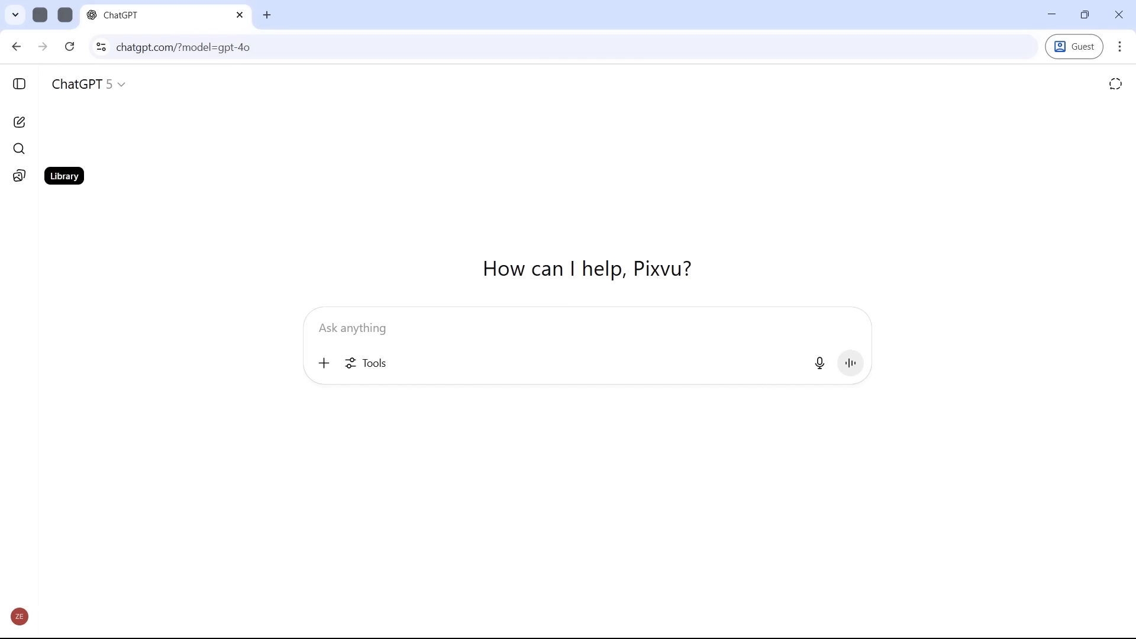
Step: Switch to ChatGPT, attach the dark-haired man's portrait photo and submit the prompt "Convert this image into a vector art style"
left_click_drag(0, 355, 392, 360)
left_click(361, 454)
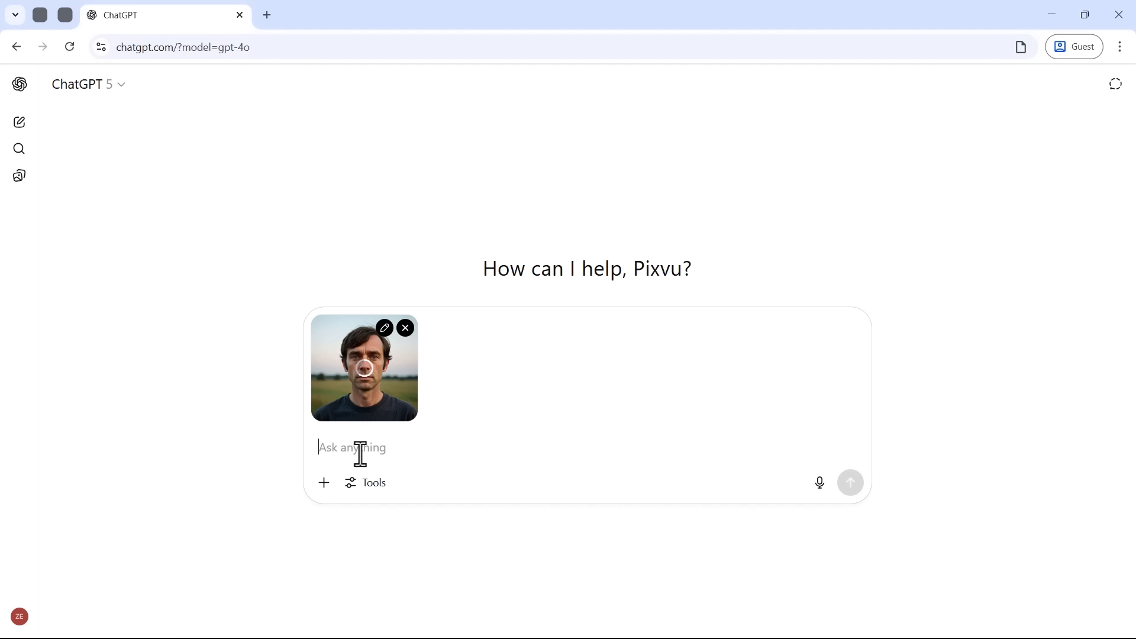
type("Convert this image into a vector art")
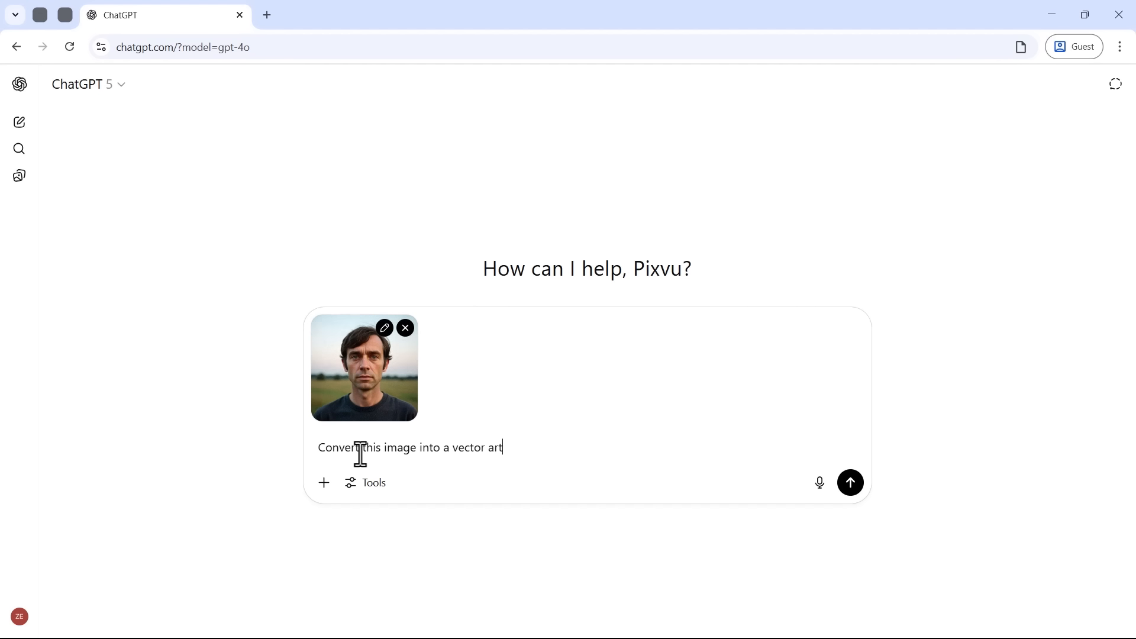
type(" style")
key("Return")
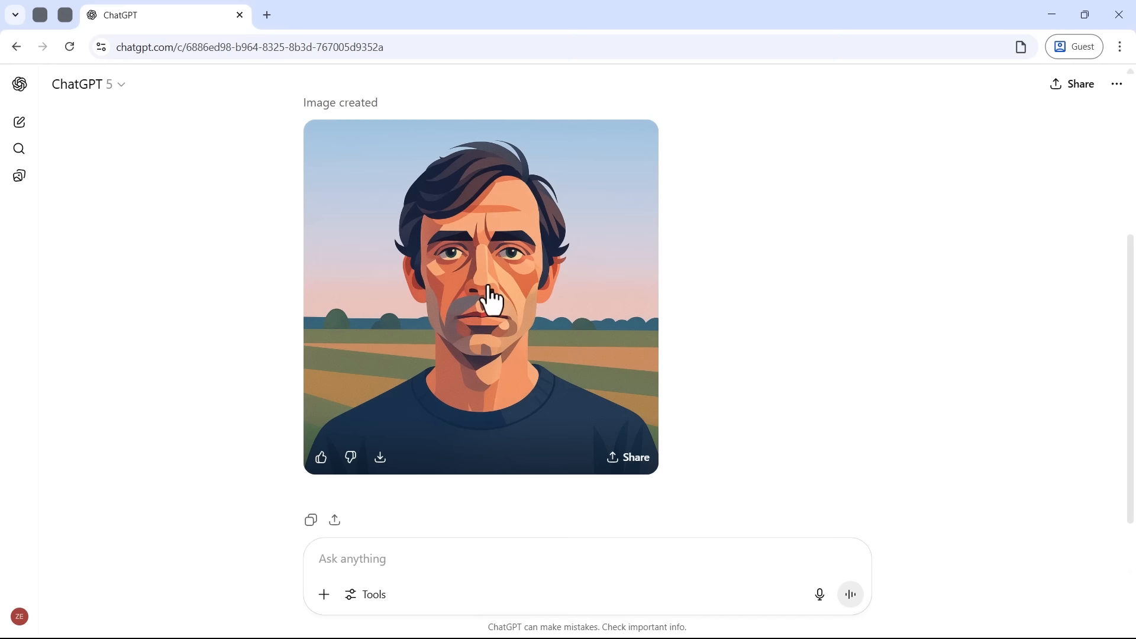
Step: Review the generated portrait against the original request and open a new chat in a second browser tab
scroll(490, 299, "up", 2)
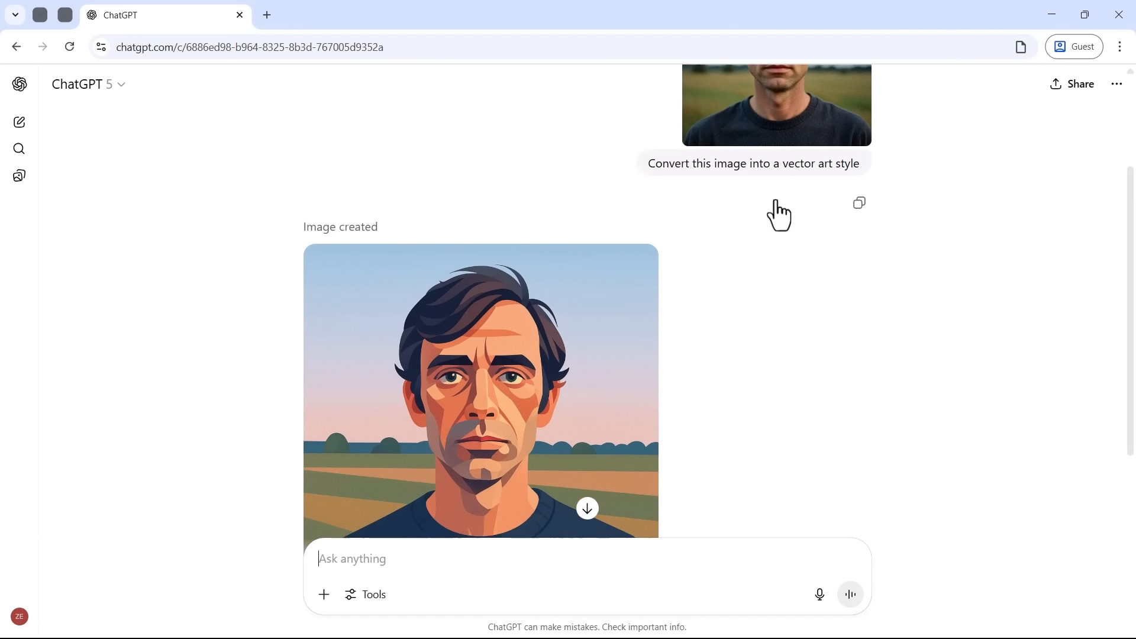
scroll(779, 216, "down", 2)
middle_click(20, 124)
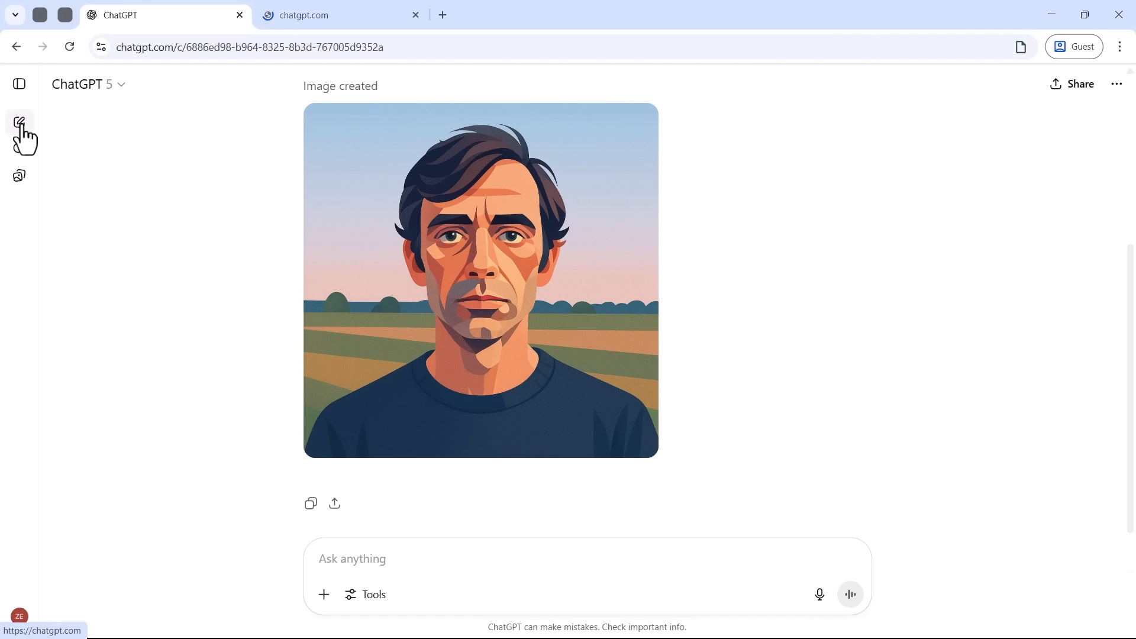
left_click(318, 5)
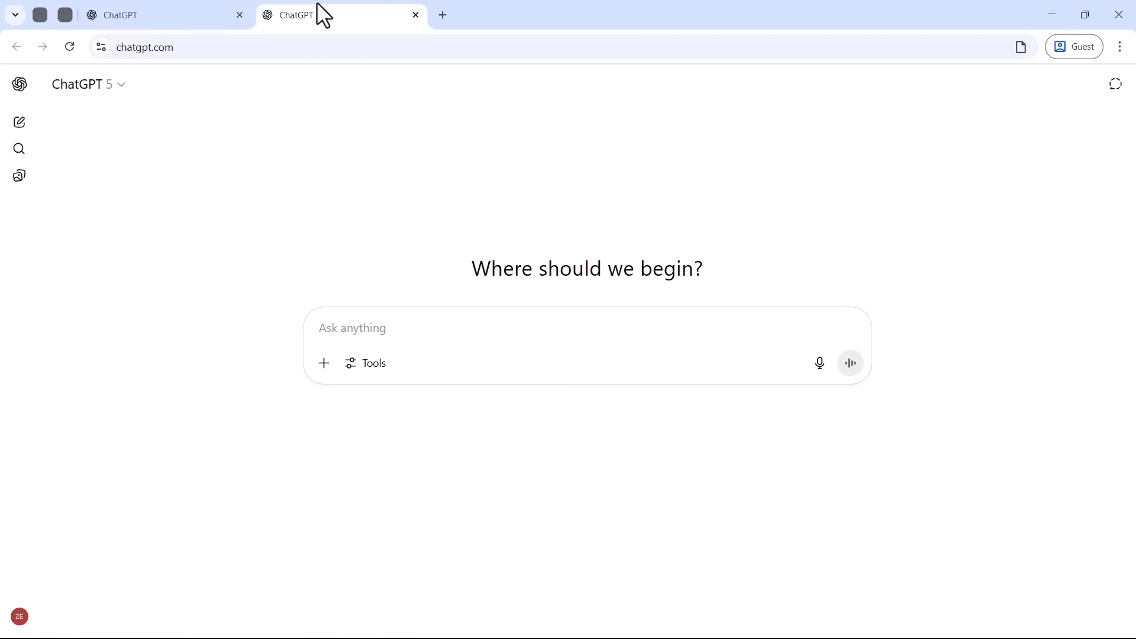
Step: Attach the dark-haired man's portrait photo and submit the prompt "Convert this image into a flat vector art style."
left_click_drag(0, 355, 347, 353)
type("Convert this image into")
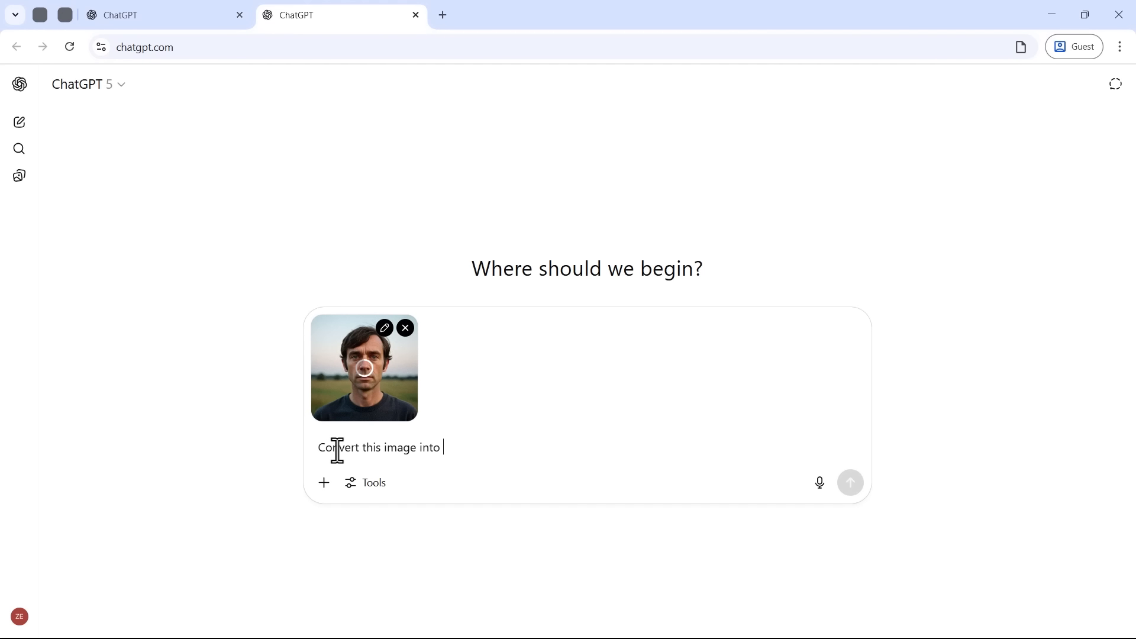
type(" a flat vector art style.")
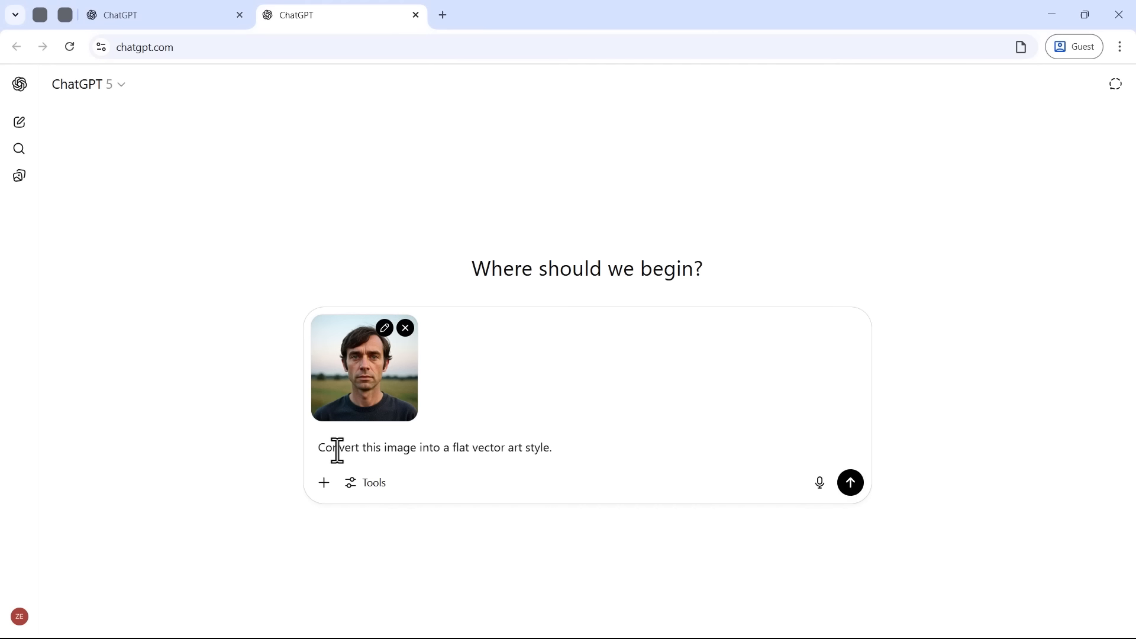
double_click(459, 448)
left_click(451, 453)
key("Return")
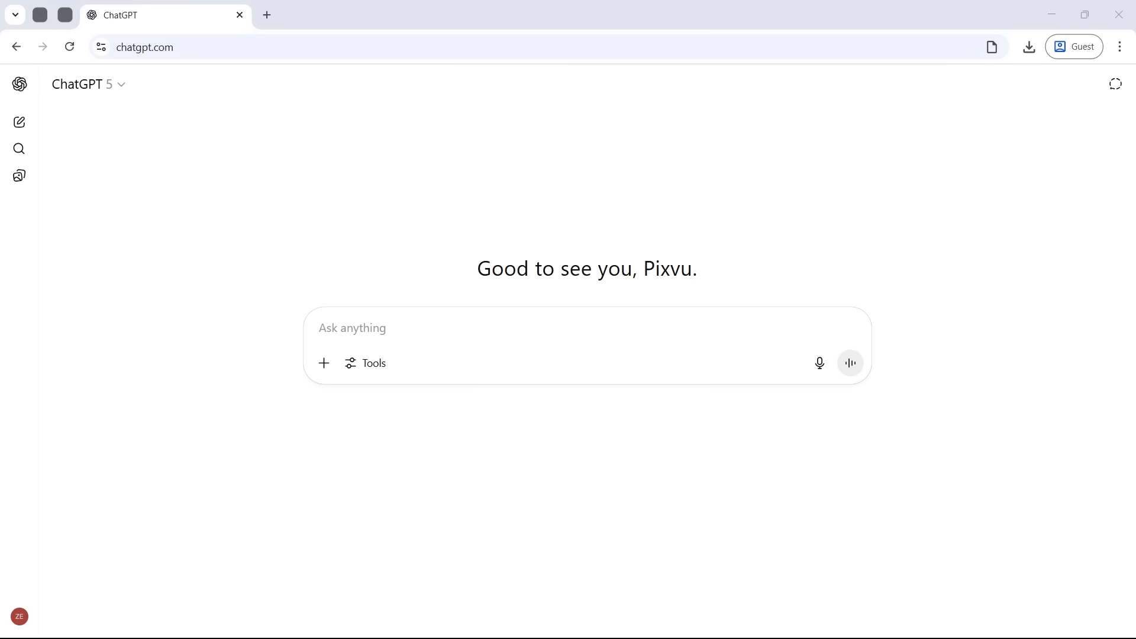
Step: Attach the illustration of the smiling man in a grey polo shirt, followed by the photo of the cow on a hillside
left_click_drag(1, 307, 360, 325)
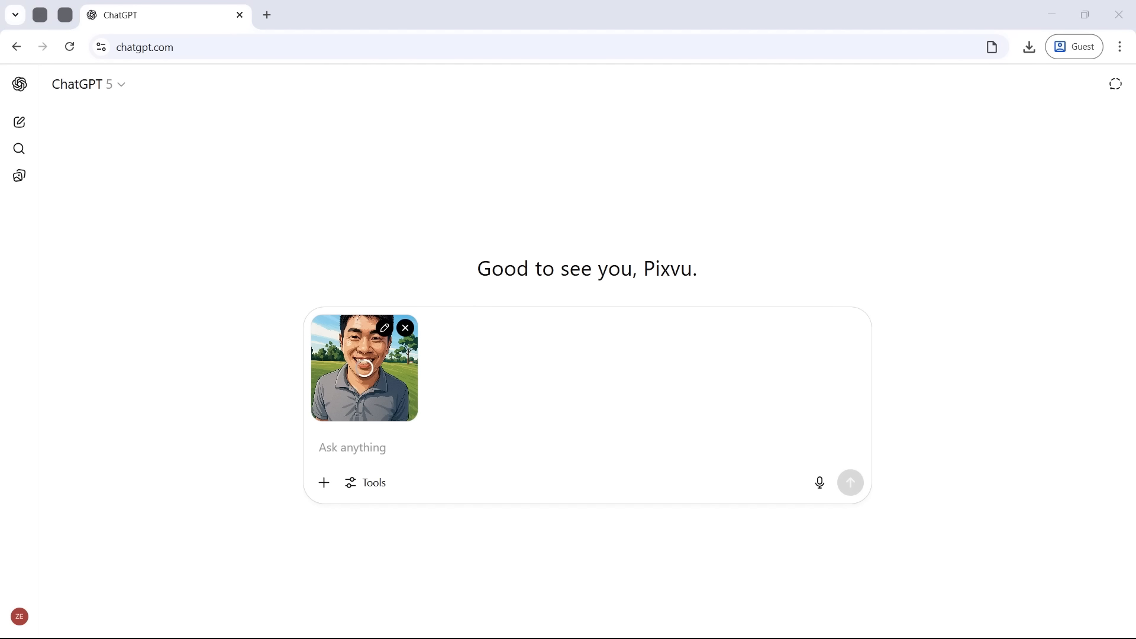
left_click_drag(1, 403, 195, 425)
left_click_drag(77, 411, 477, 402)
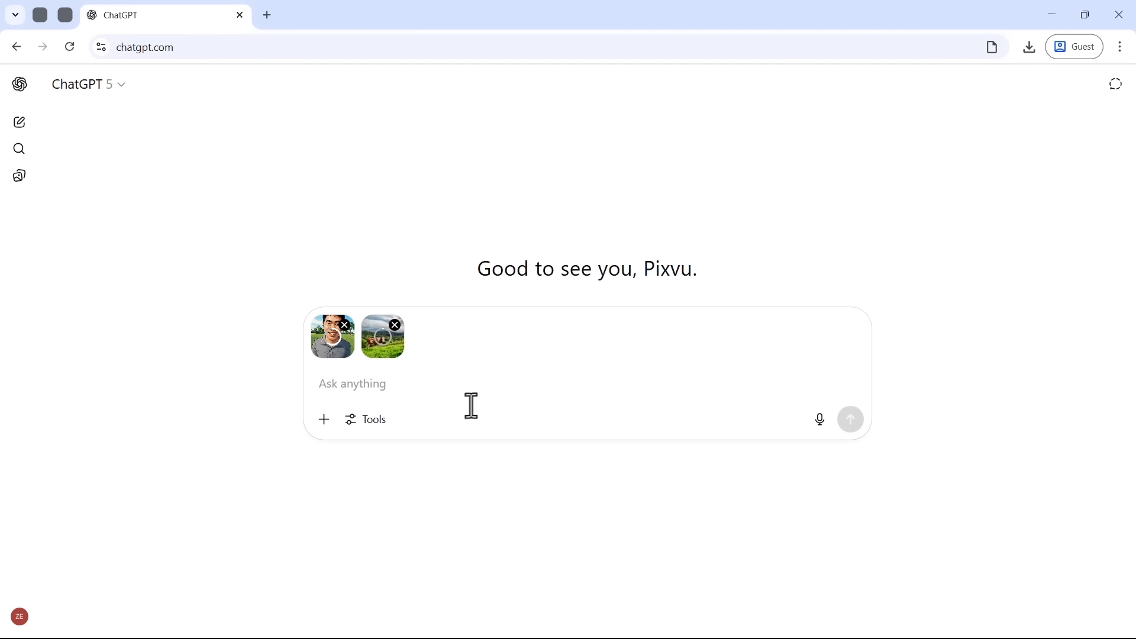
Step: Write a prompt to apply the first image's style to the second, while preserving the second image's characteristics, colors, pose, and facial features in the final output
type("Apply the style of the first image to the second image, while preserving the characterist")
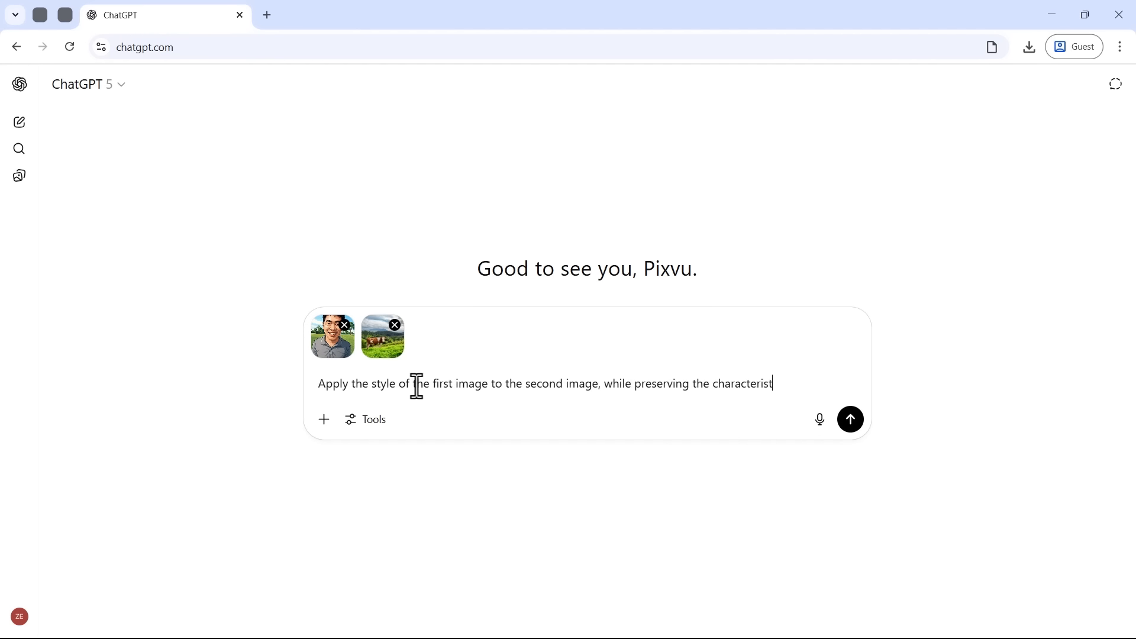
key("BackSpace")
key("BackSpace")
key("BackSpace")
type("se, and facial features of the second image in the final output.")
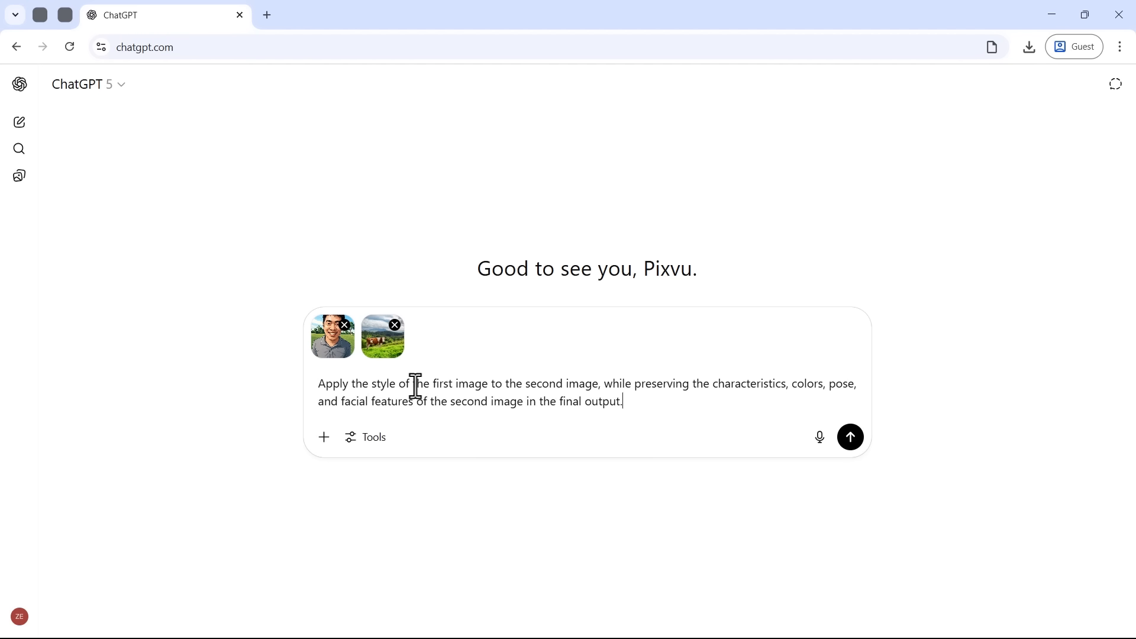
Step: Preview both attached images at full size and submit the style-transfer prompt
left_click(326, 338)
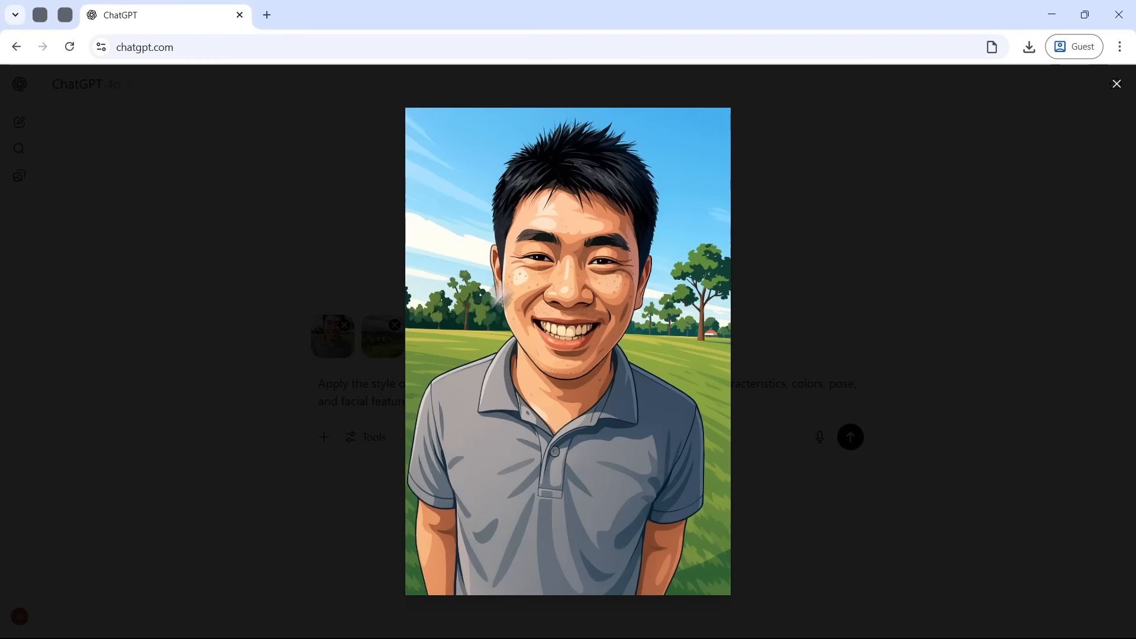
left_click(379, 342)
left_click(380, 343)
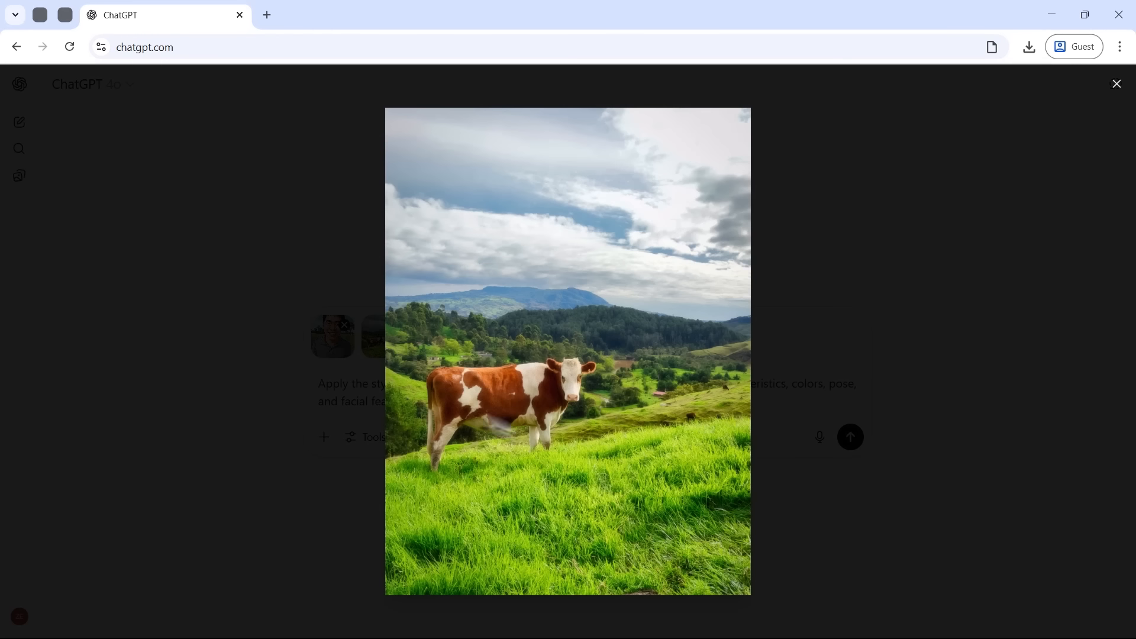
left_click(567, 325)
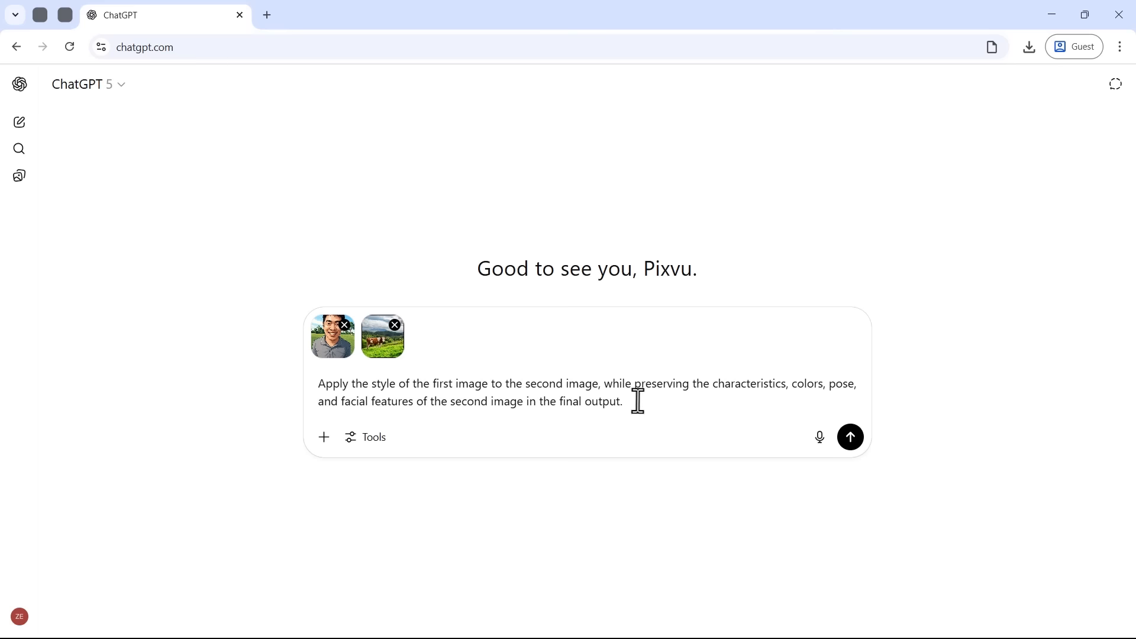
key("Return")
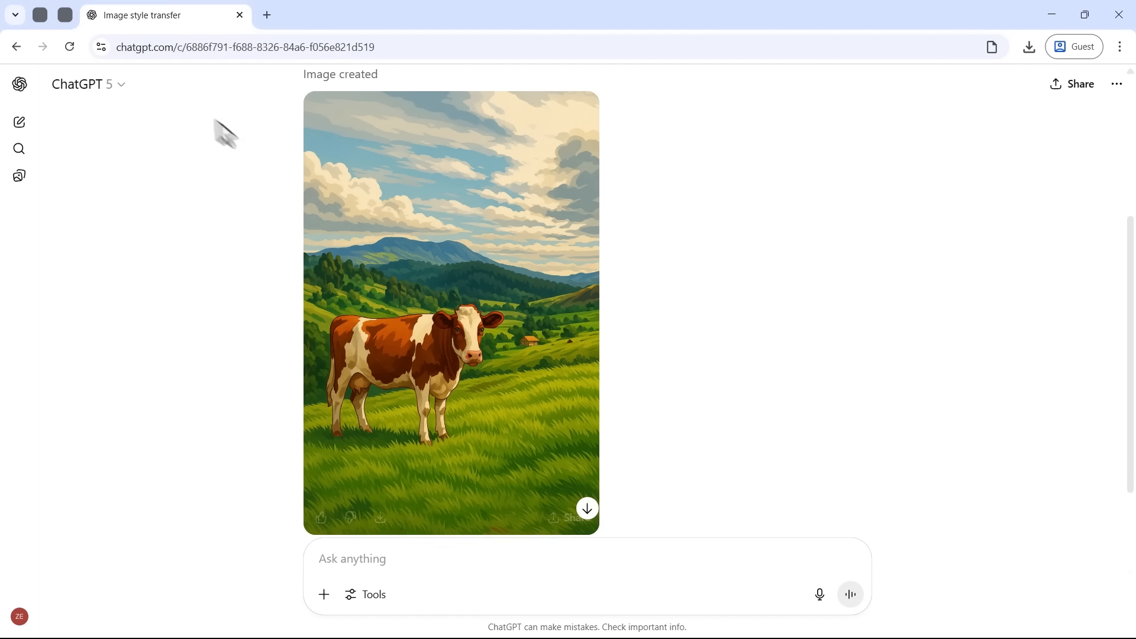
Step: Examine the saved Image Style Transfer chat, including its two reference images, the prompt and the generated figure in overalls
left_click(65, 14)
left_click(155, 26)
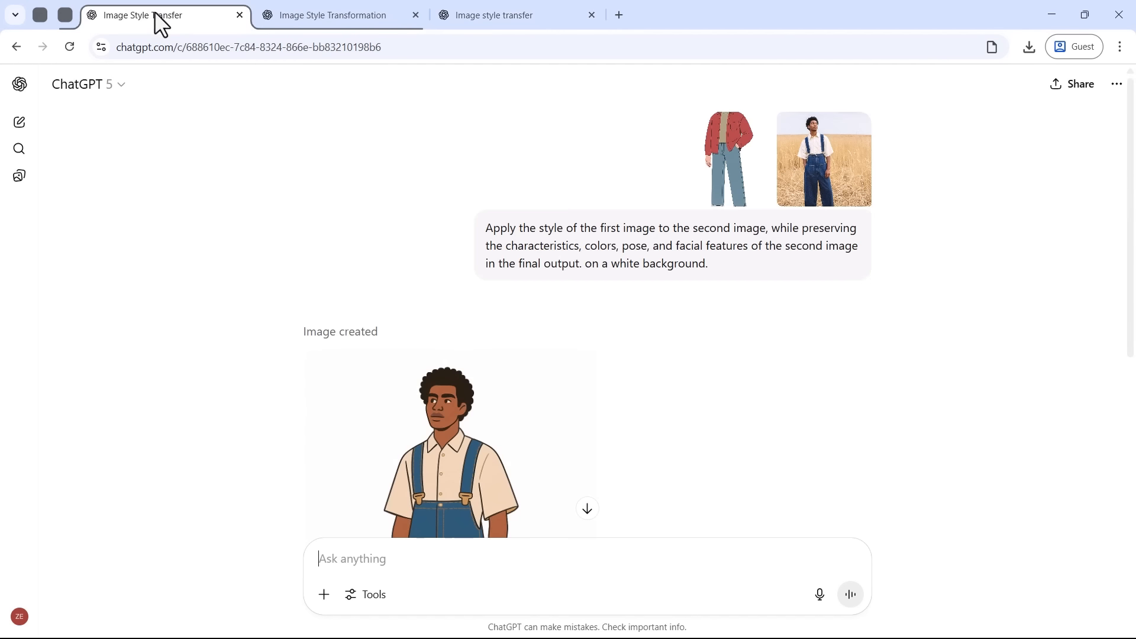
left_click(726, 174)
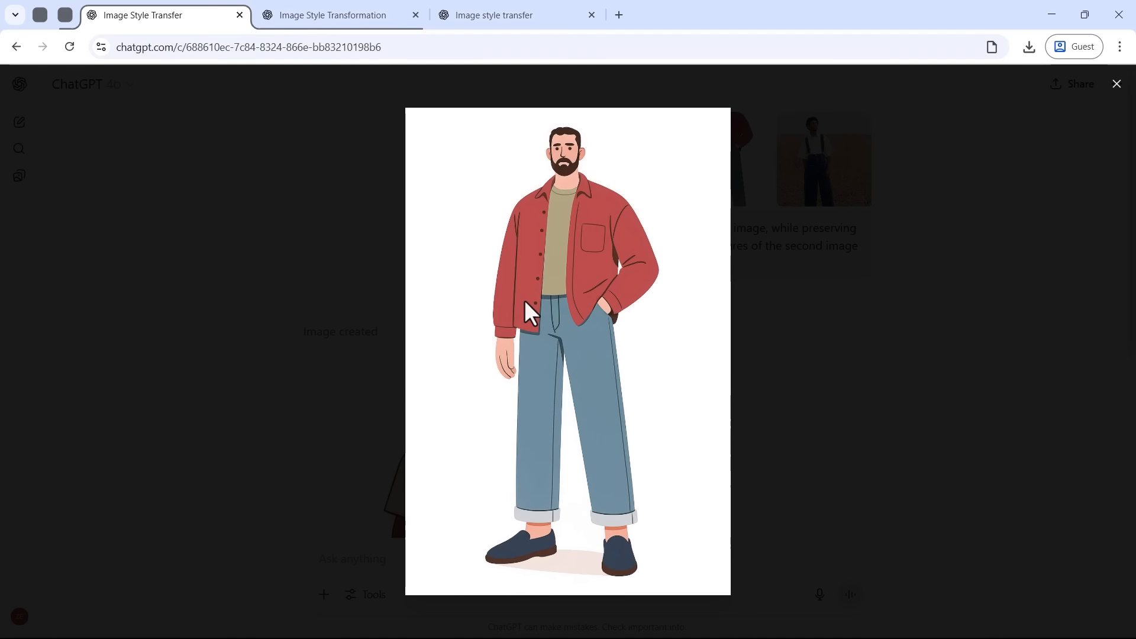
left_click(809, 158)
left_click(822, 177)
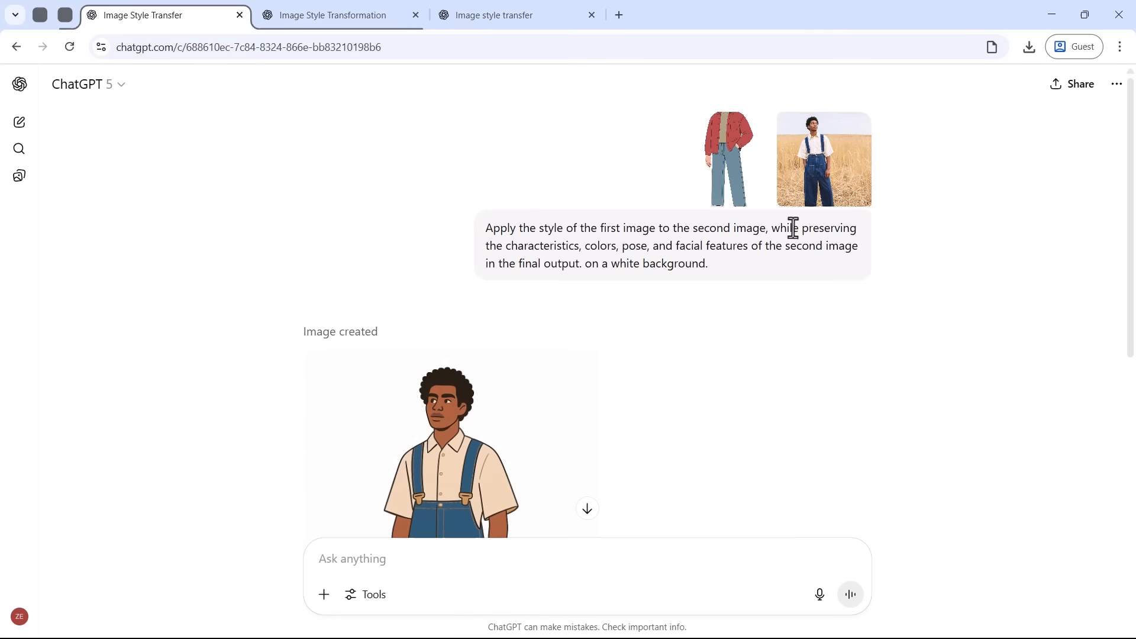
left_click(793, 227)
triple_click(630, 239)
left_click(630, 239)
scroll(482, 378, "down", 4)
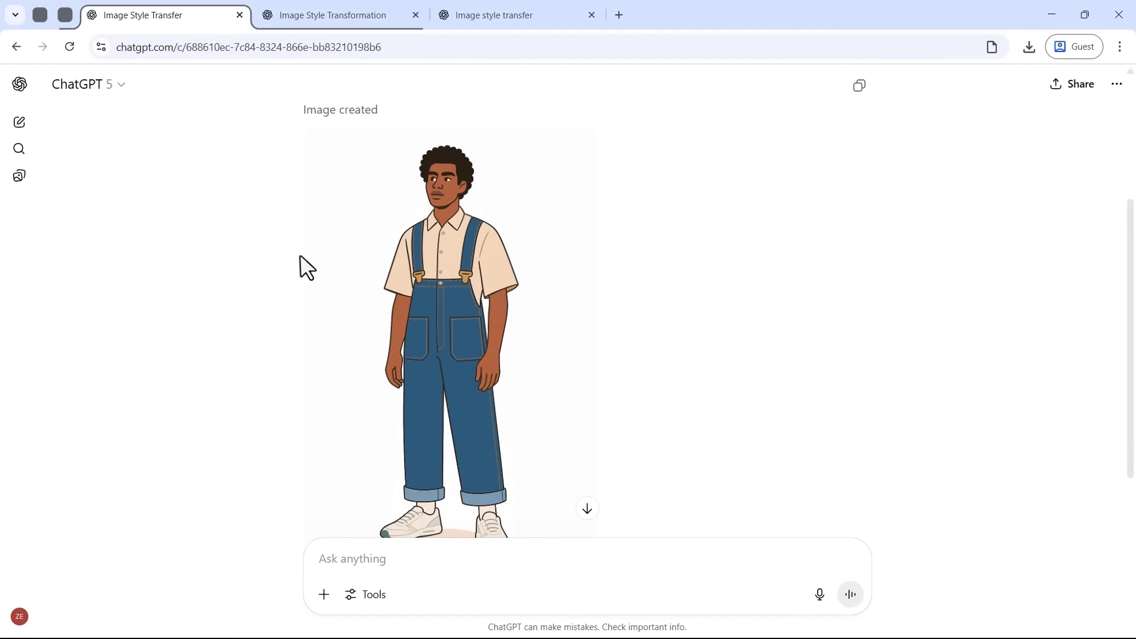
Step: Examine the Image Style Transformation chat's prompt, focusing on the added wording about body proportions, facial features, flat colors and white background
left_click(307, 17)
left_click_drag(486, 228, 671, 319)
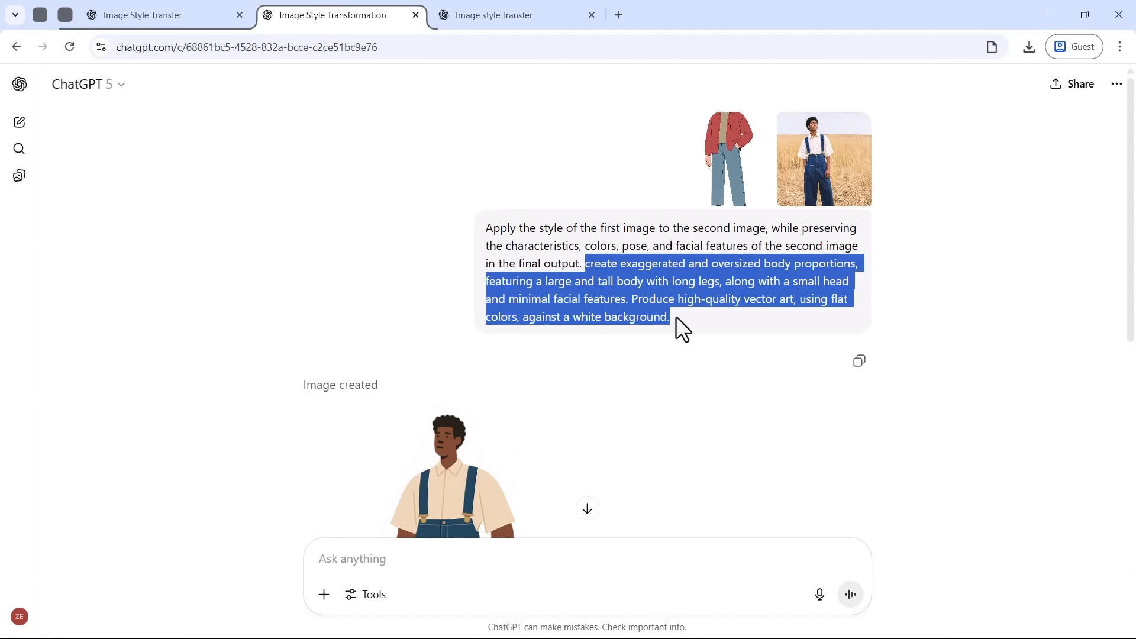
left_click_drag(711, 263, 856, 265)
left_click_drag(545, 282, 645, 283)
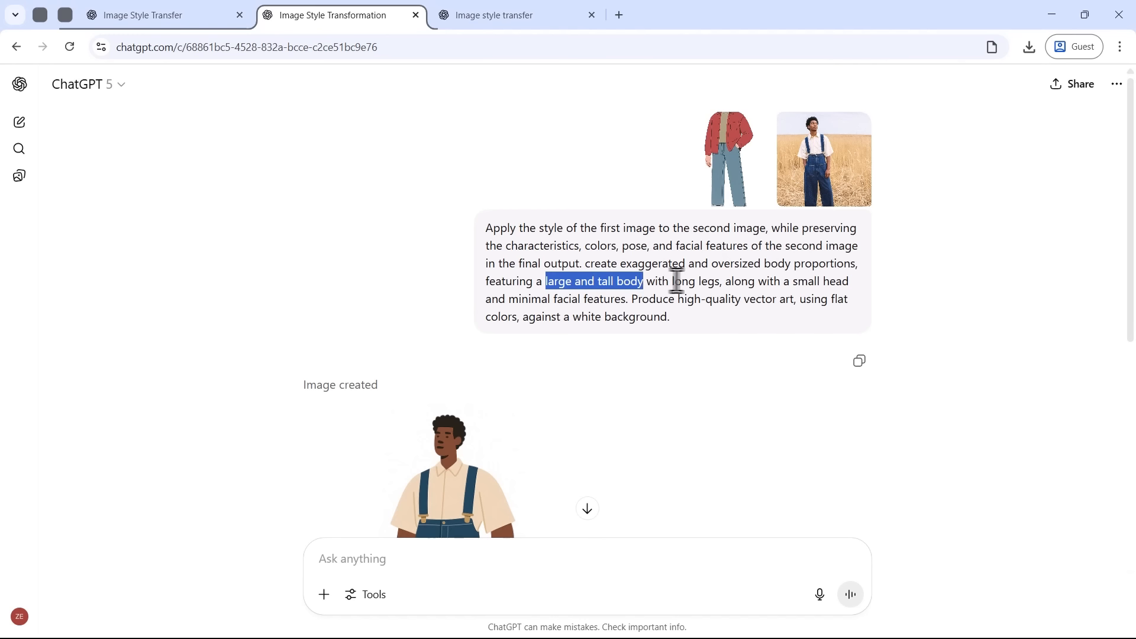
left_click_drag(793, 282, 849, 282)
left_click_drag(509, 299, 624, 299)
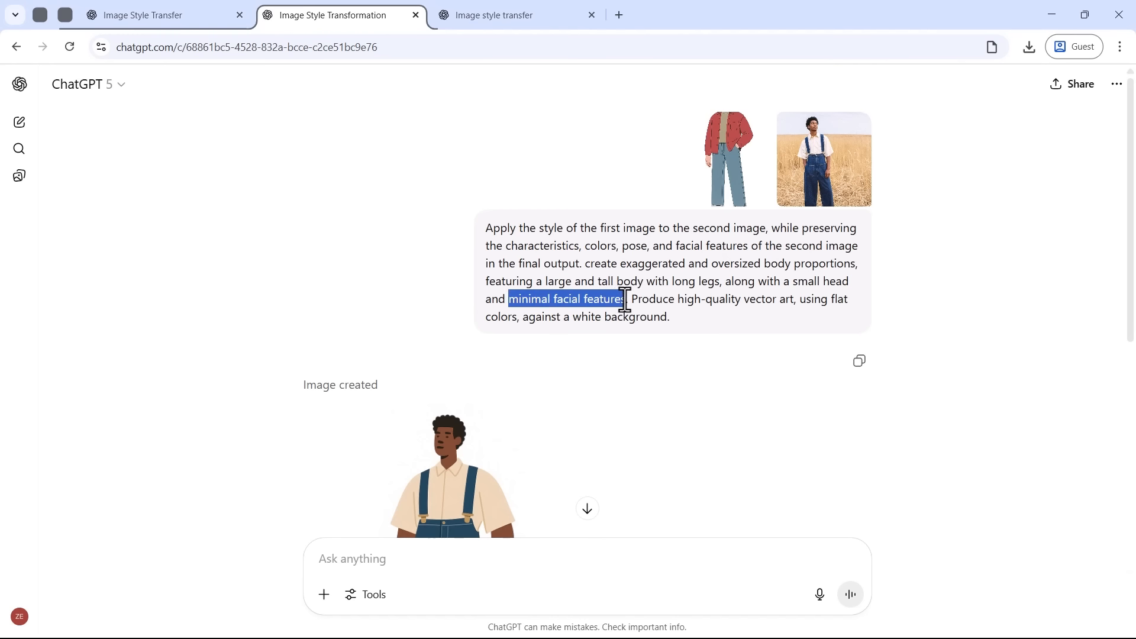
left_click_drag(828, 299, 670, 318)
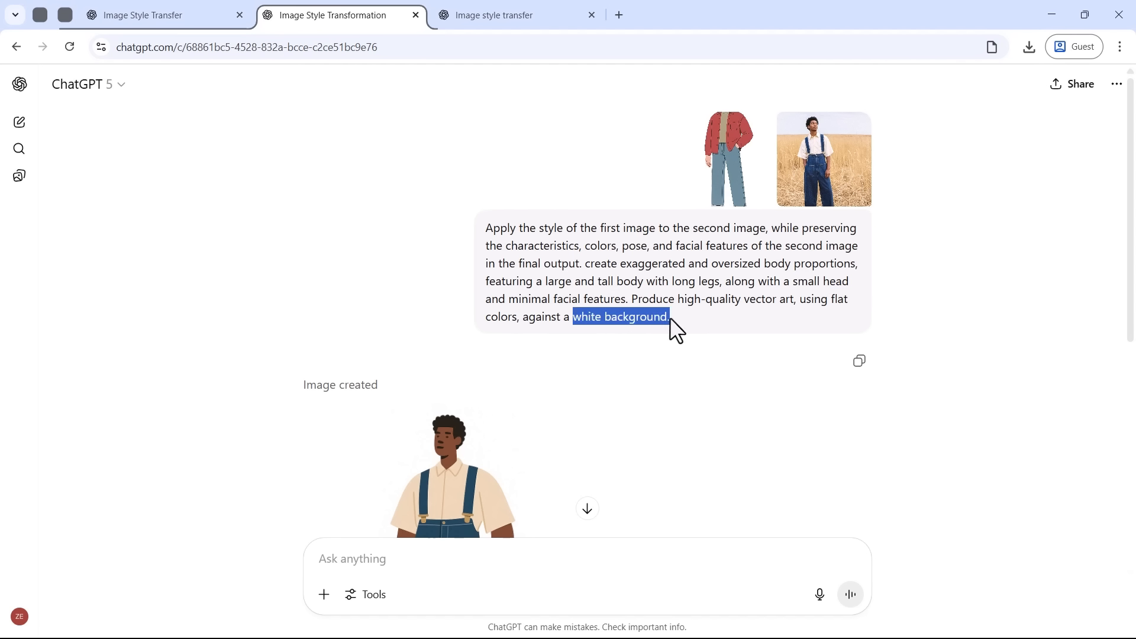
left_click(669, 319)
Step: Compare the generated figure in overalls with the style reference and reread the full prompt behind it
scroll(481, 319, "down", 4)
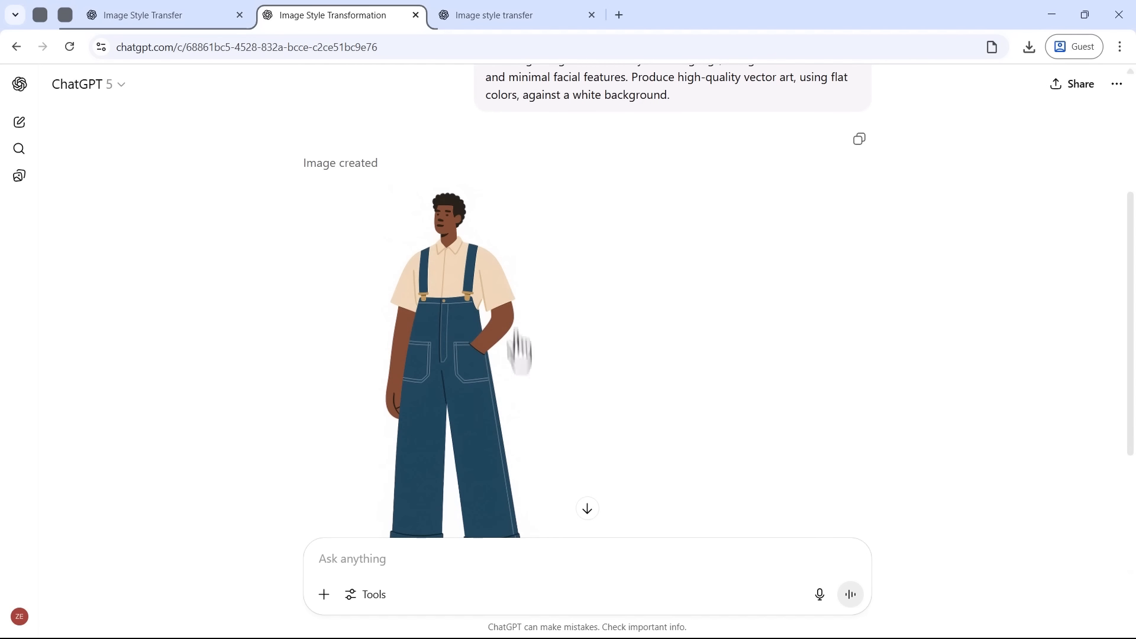
scroll(386, 330, "down", 1)
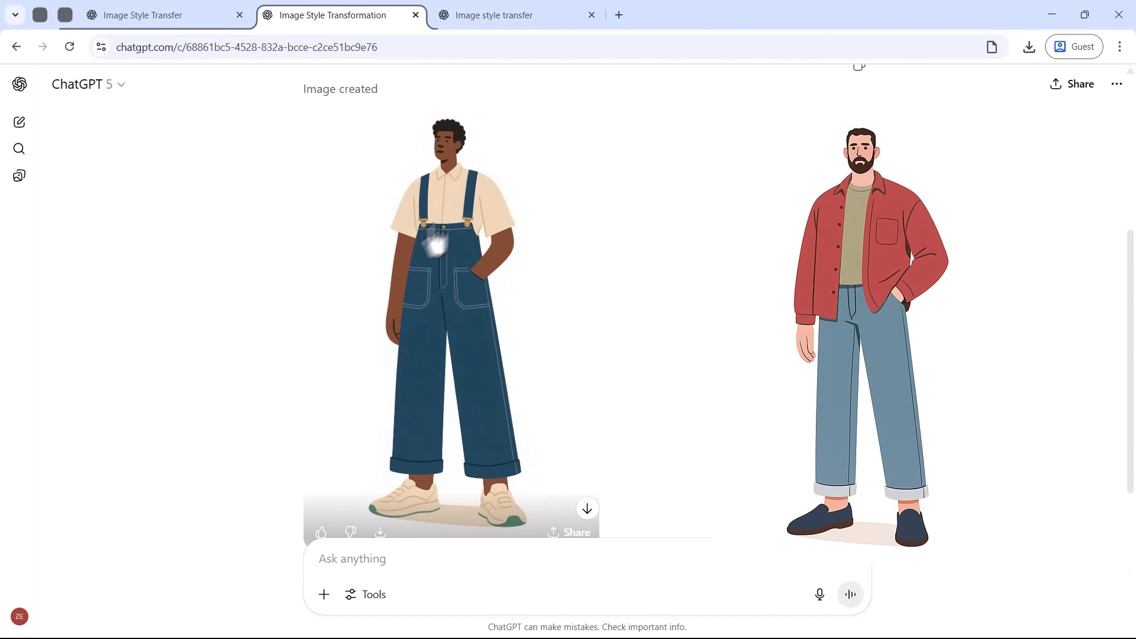
scroll(591, 368, "up", 5)
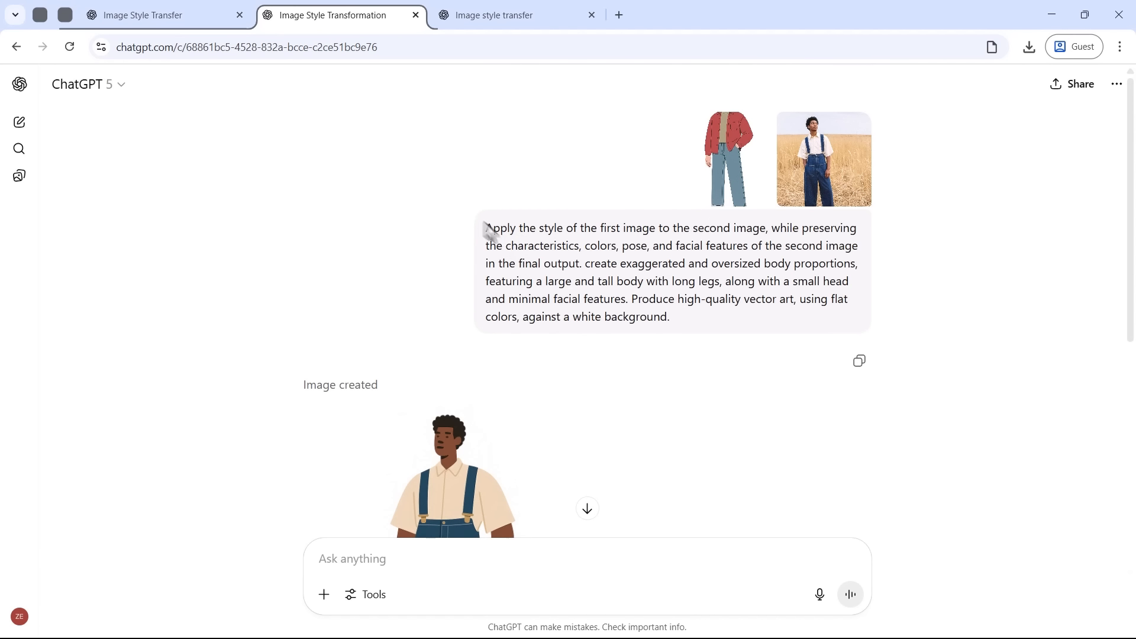
left_click_drag(485, 228, 695, 324)
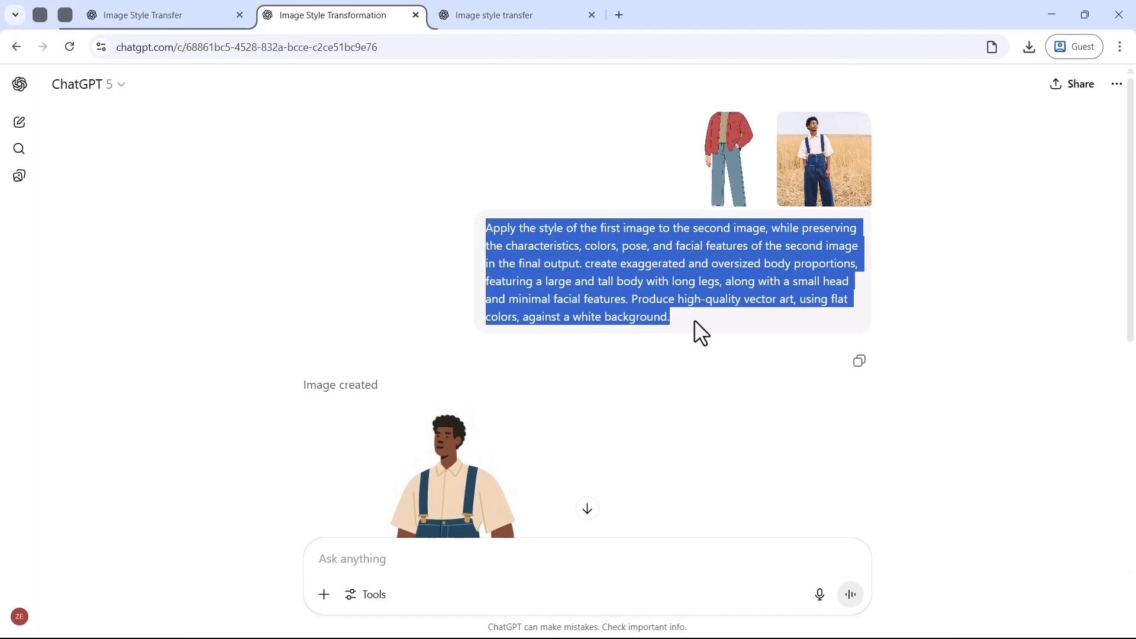
left_click(694, 320)
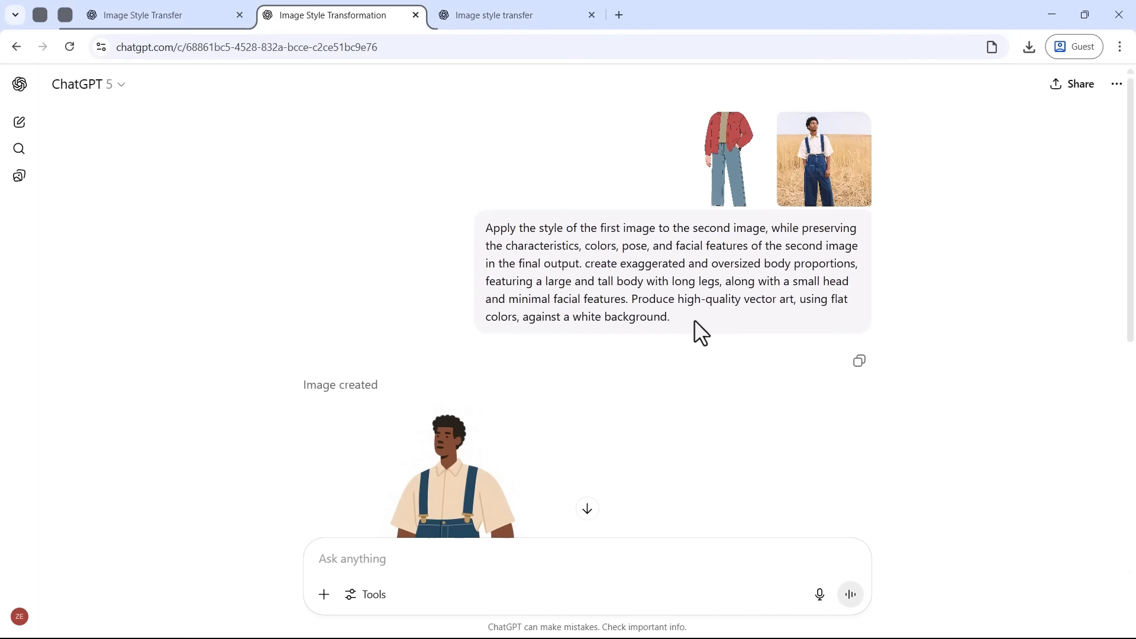
Step: Return from the saved chats, start a new chat and attach the colourful geometric portrait of the smiling man
left_click(61, 14)
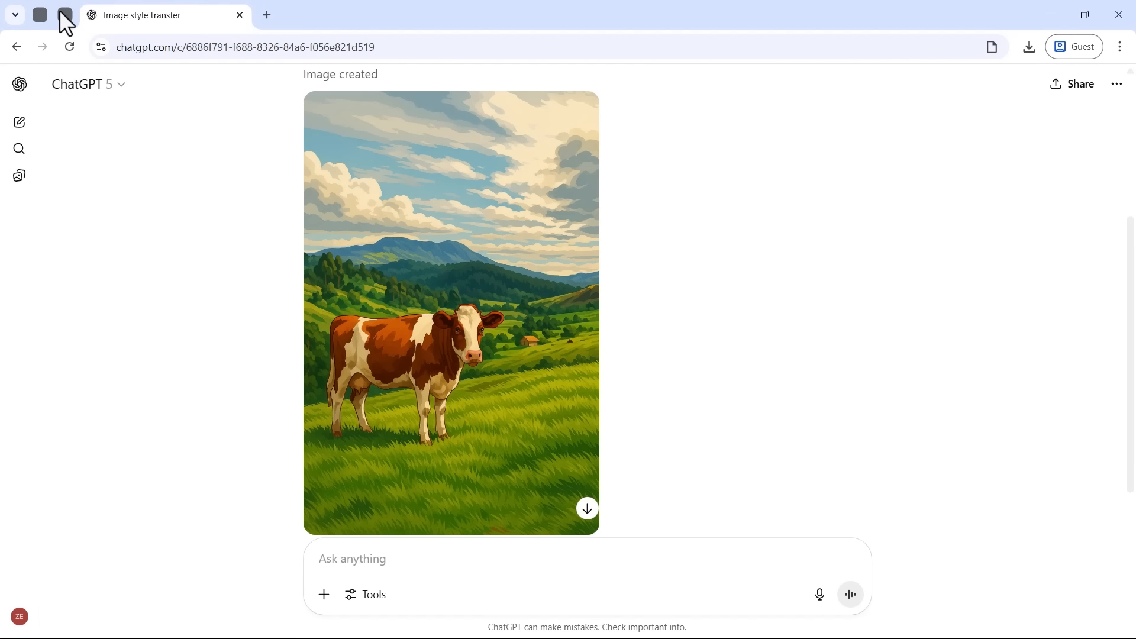
left_click(21, 129)
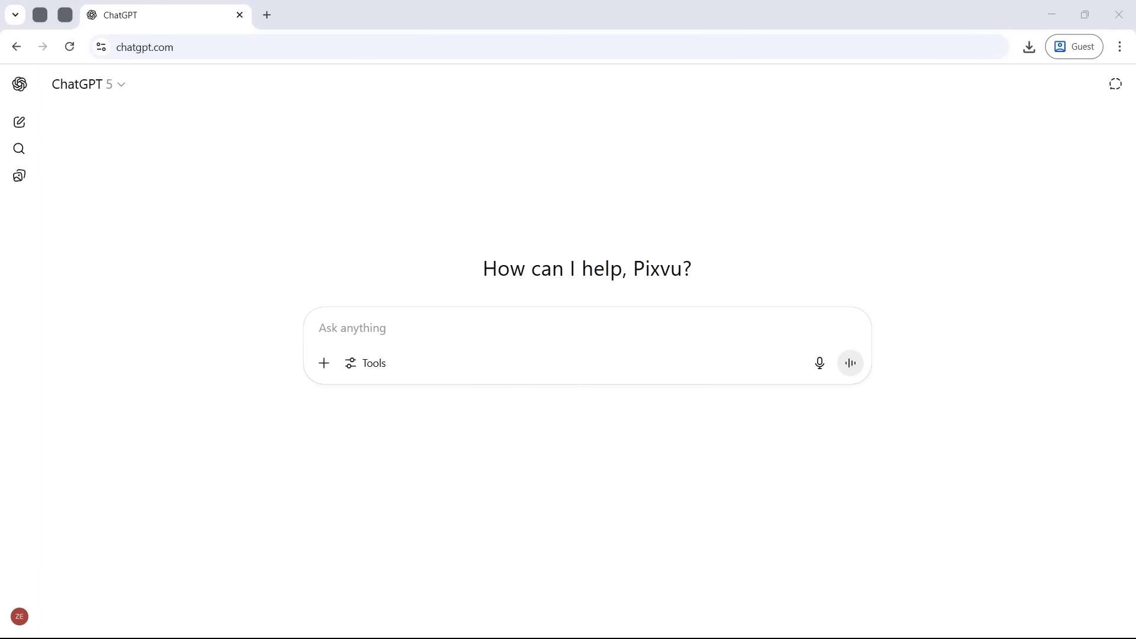
left_click_drag(255, 349, 414, 348)
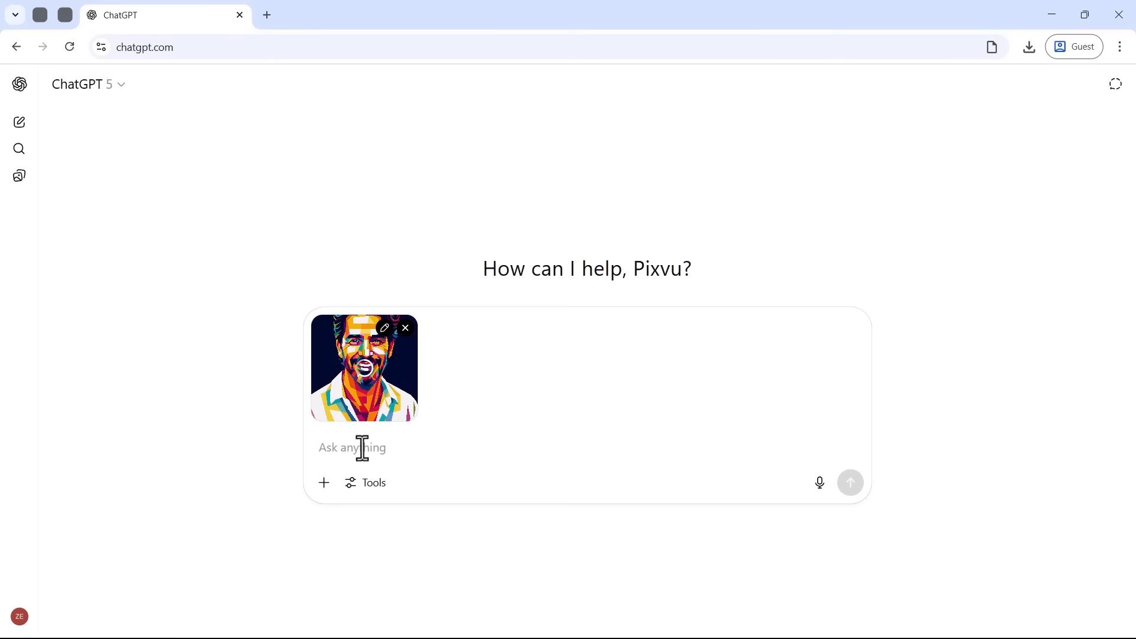
Step: Request a reusable prompt describing the attached image's style, not its composition, starting with 'convert this image into', and read the reply
type("Write a descriptive prompt that clearly describe the attached image's style (not its composition).")
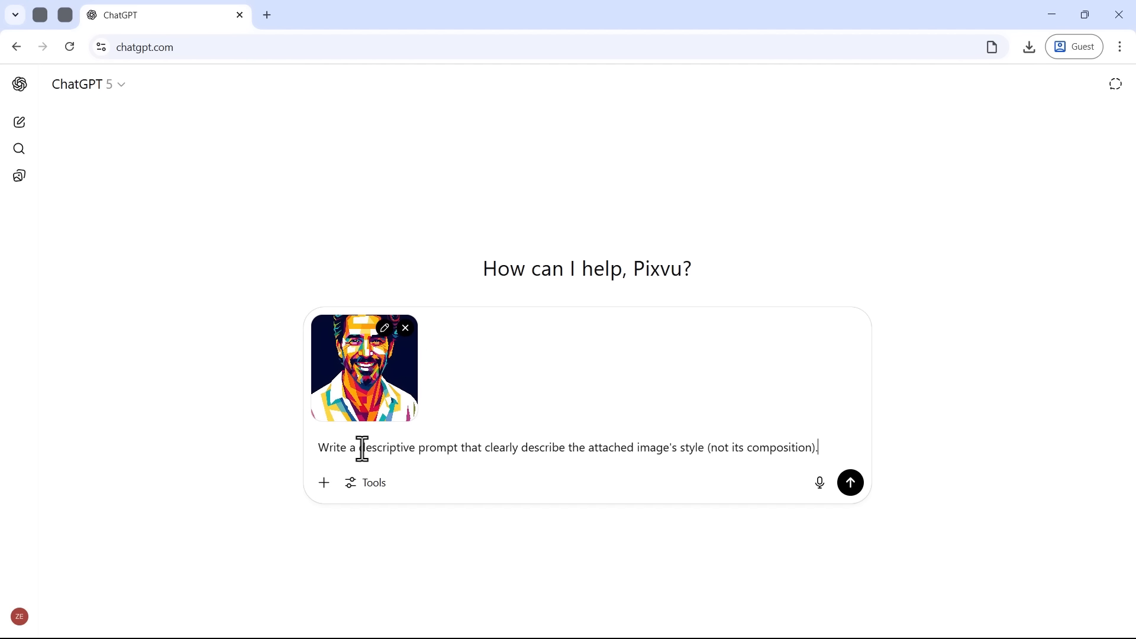
type(" Start the prompt with 'convert this image into'. Ensure the o")
type("utput prompt works o")
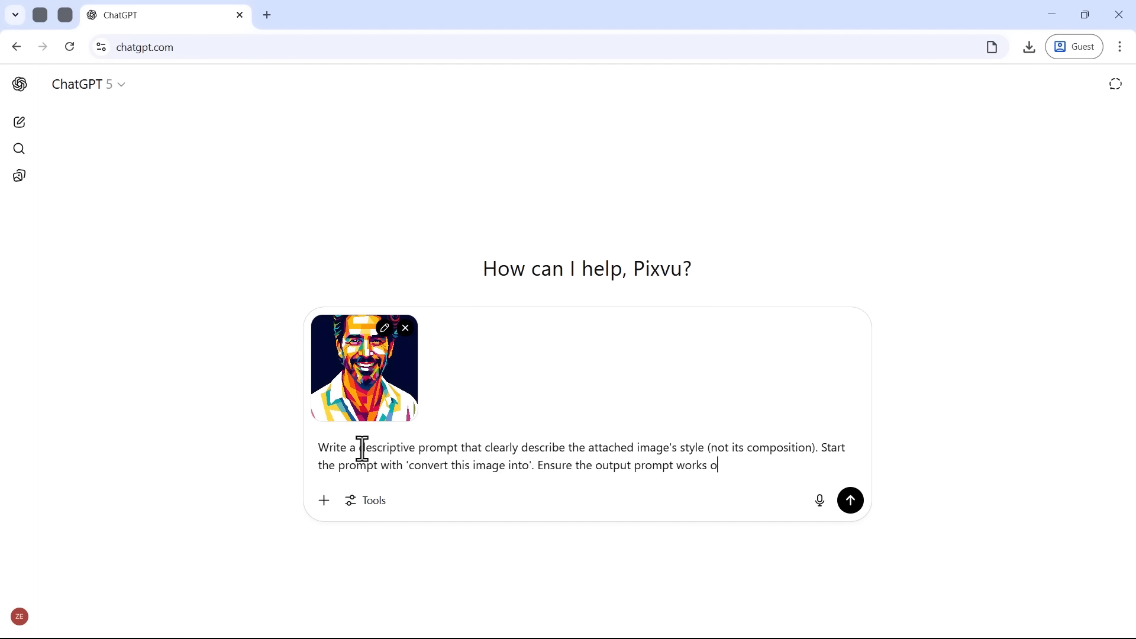
type("n any new image.")
key("Return")
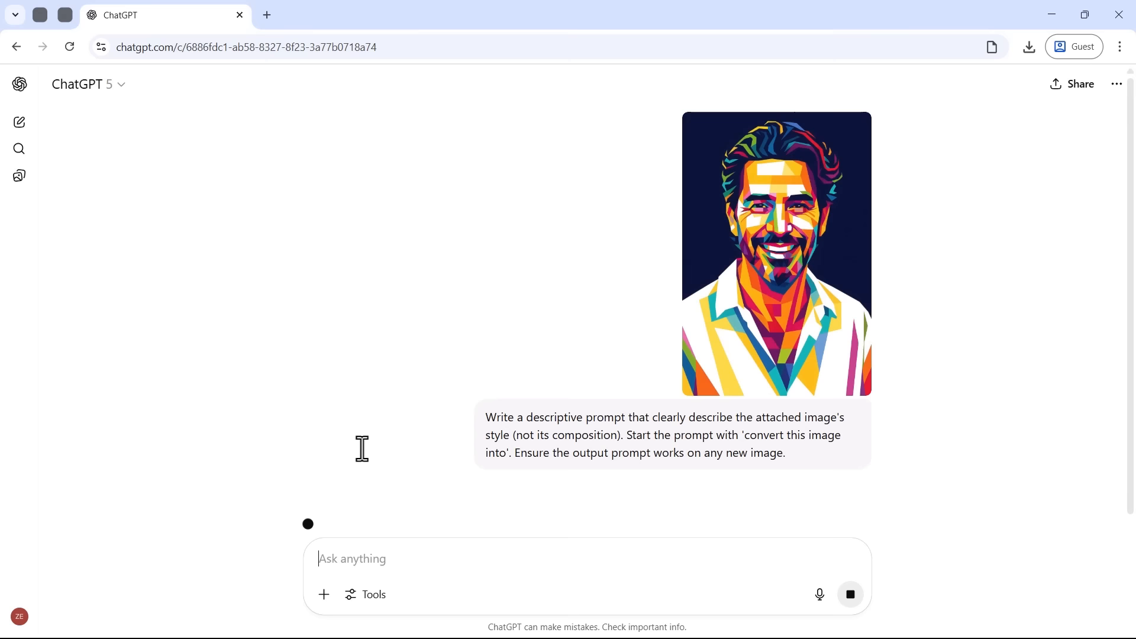
scroll(500, 387, "down", 3)
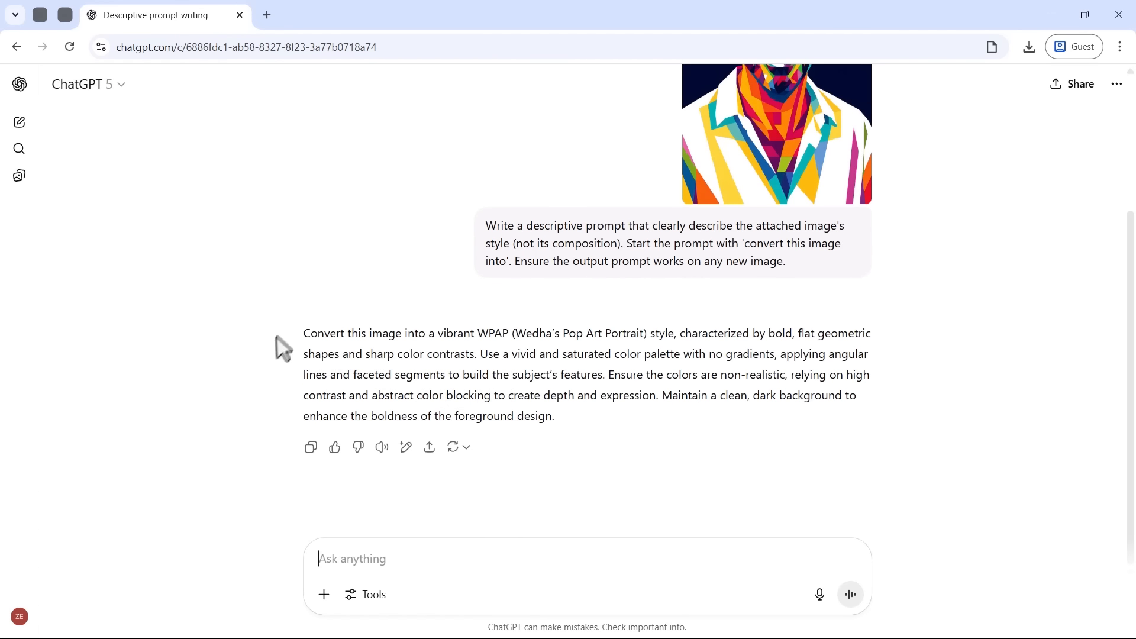
left_click_drag(282, 349, 574, 421)
left_click(574, 420)
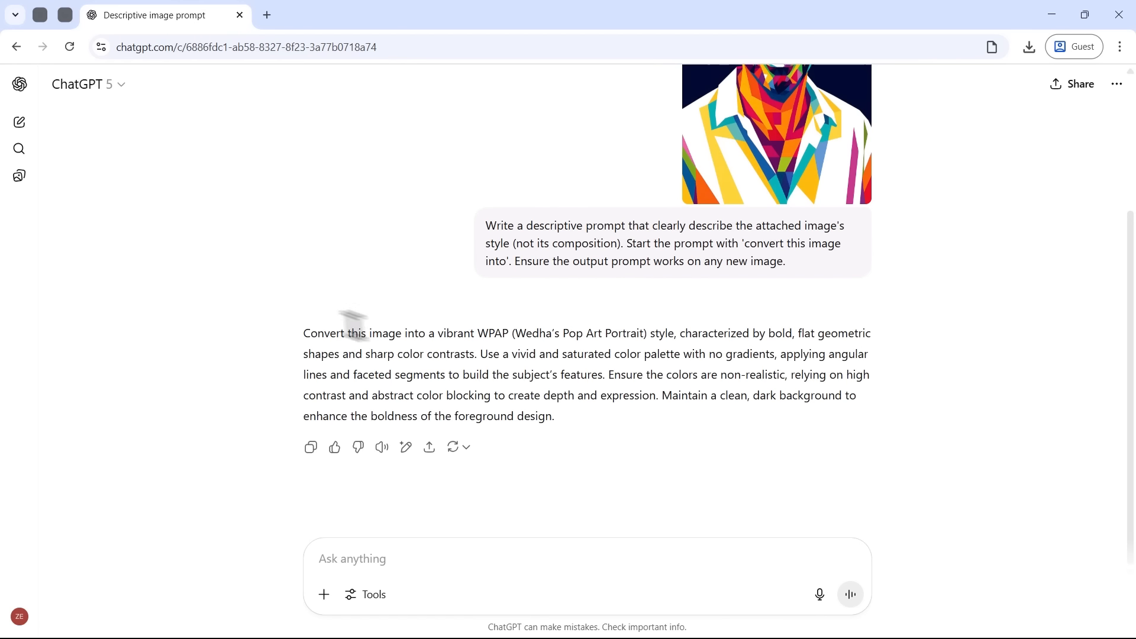
Step: Open a new chat in a separate tab and copy the style-description request into its message box
middle_click(20, 121)
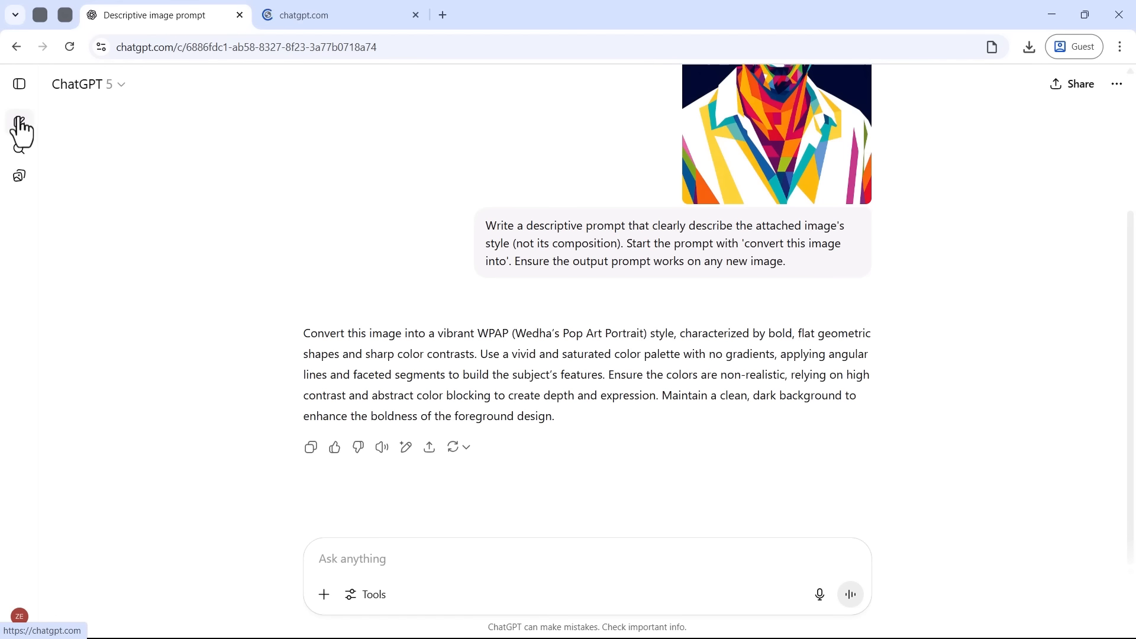
left_click_drag(478, 222, 806, 270)
left_click_drag(629, 261, 382, 355)
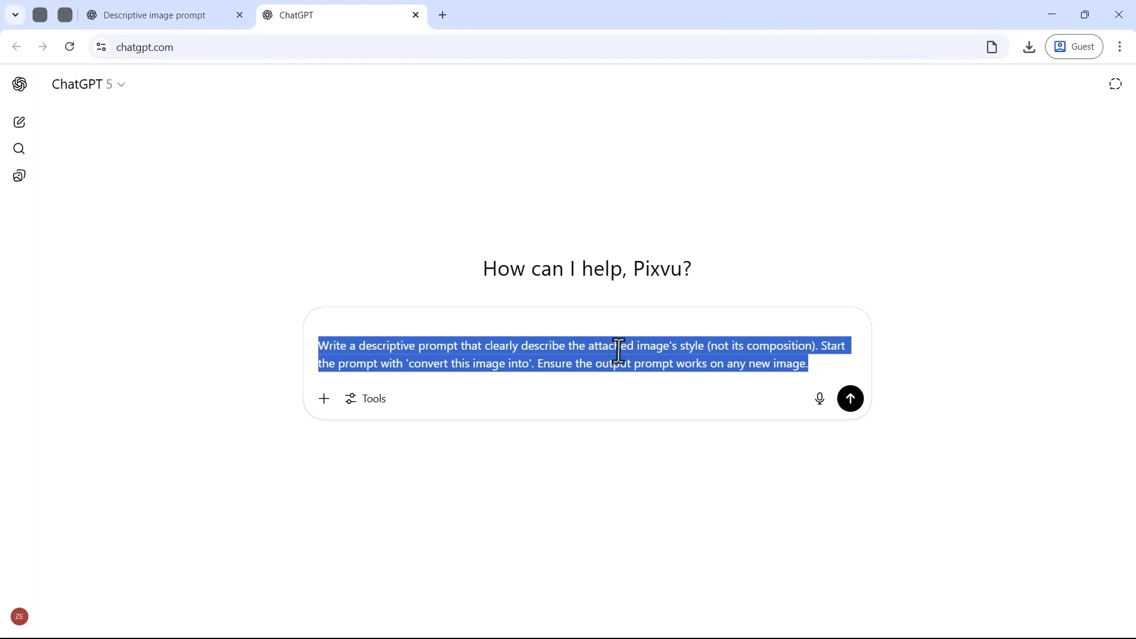
Step: Replace the attached-image wording in the request with "a vector art style of a sticker with a white border around"
left_click(569, 347)
left_click_drag(569, 347, 815, 347)
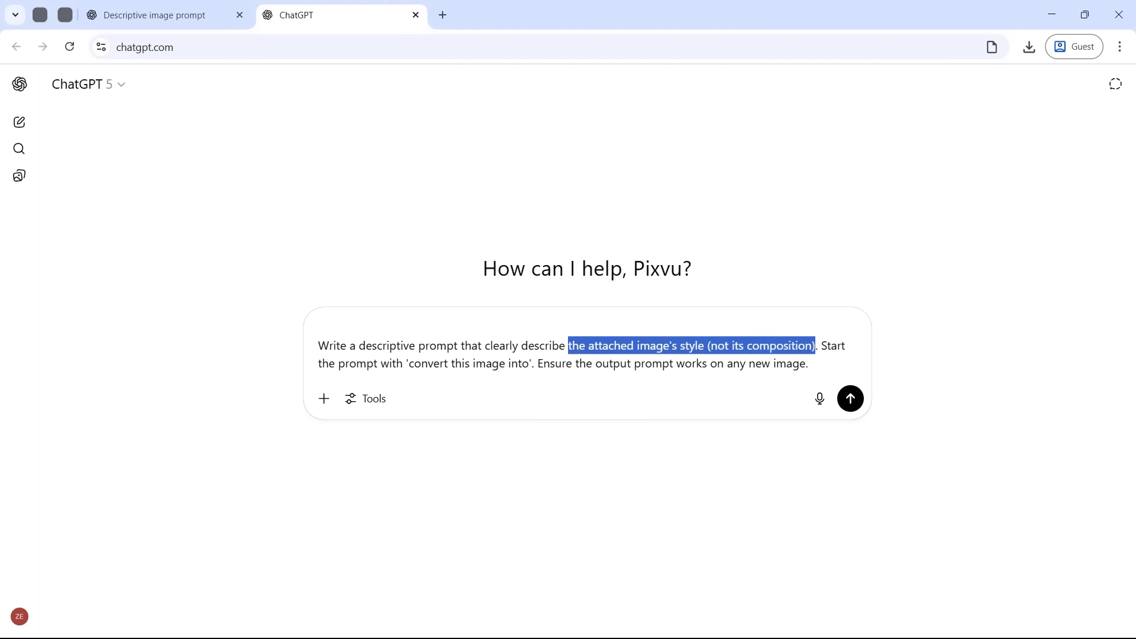
type("a vector art style of a stic")
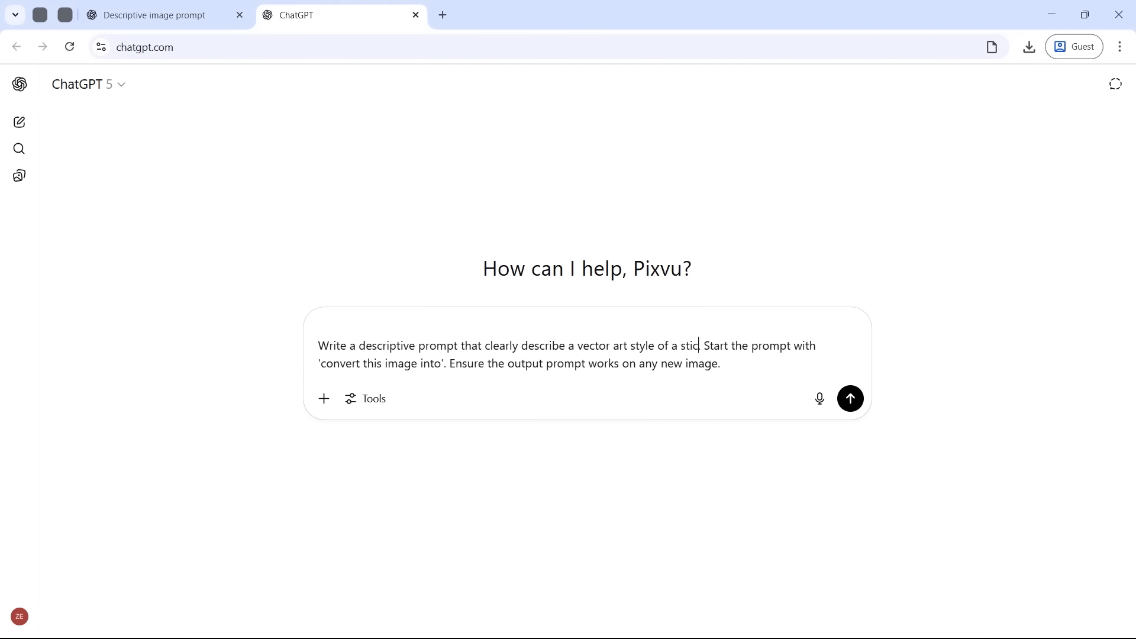
type("ker with a white border around")
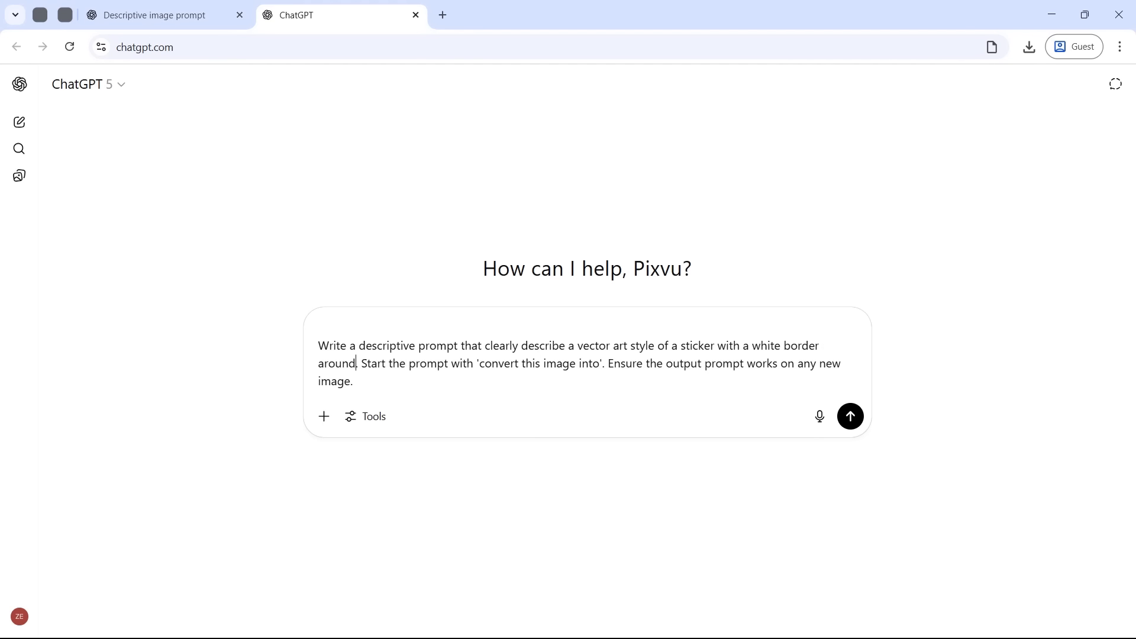
Step: Change the sticker wording in the request to "an avatar inside a solid blue circle"
key("BackSpace")
key("BackSpace")
key("BackSpace")
key("BackSpace")
key("BackSpace")
key("BackSpace")
key("BackSpace")
key("BackSpace")
key("BackSpace")
key("BackSpace")
key("BackSpace")
key("BackSpace")
key("BackSpace")
key("BackSpace")
key("BackSpace")
key("BackSpace")
key("BackSpace")
key("BackSpace")
key("BackSpace")
key("BackSpace")
type("an avatar ")
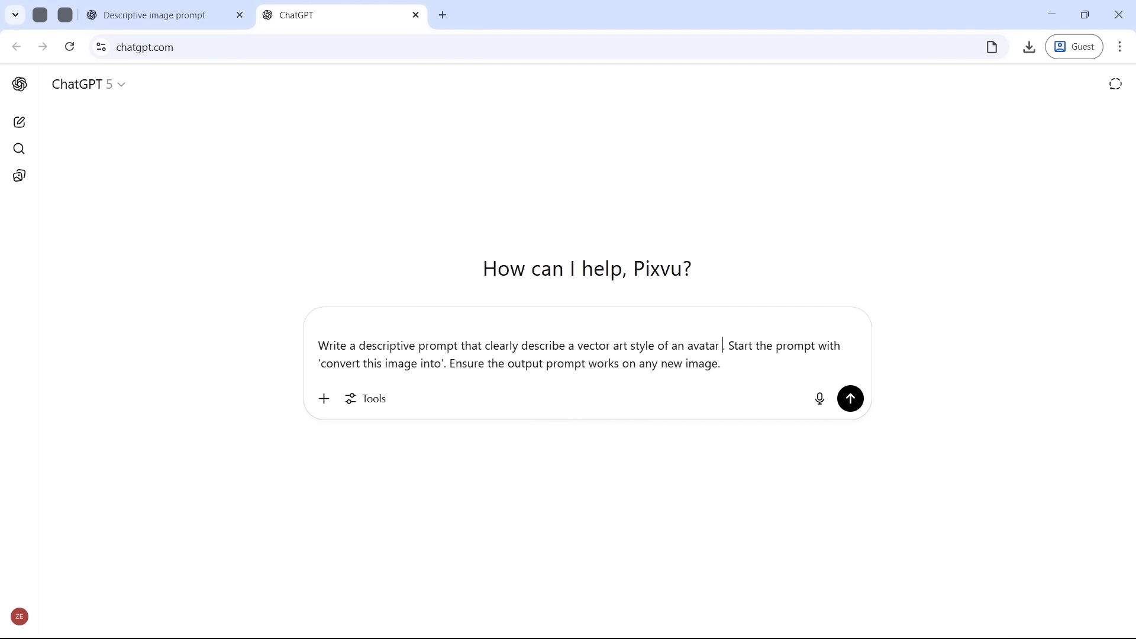
type("inside a solid b")
type("circle.")
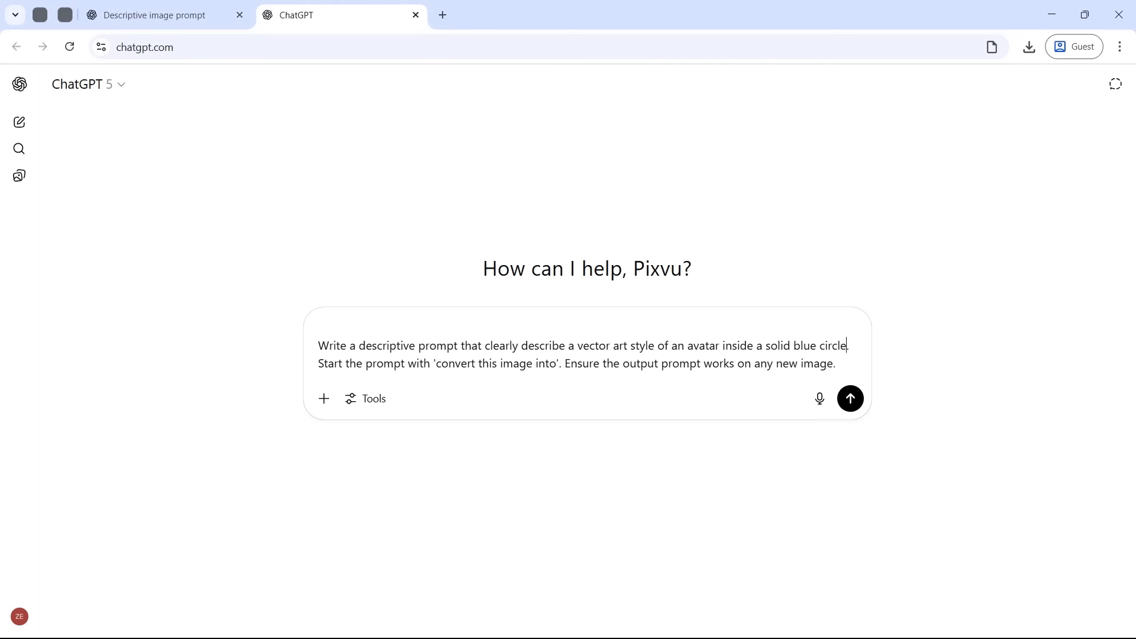
Step: Change the request to describe "a WPAP vector art style", submit it and read the generated prompt
key("BackSpace")
key("BackSpace")
key("BackSpace")
key("BackSpace")
key("BackSpace")
key("BackSpace")
key("BackSpace")
key("BackSpace")
key("BackSpace")
key("BackSpace")
key("BackSpace")
key("BackSpace")
key("BackSpace")
key("BackSpace")
key("BackSpace")
key("BackSpace")
key("BackSpace")
key("BackSpace")
key("BackSpace")
key("BackSpace")
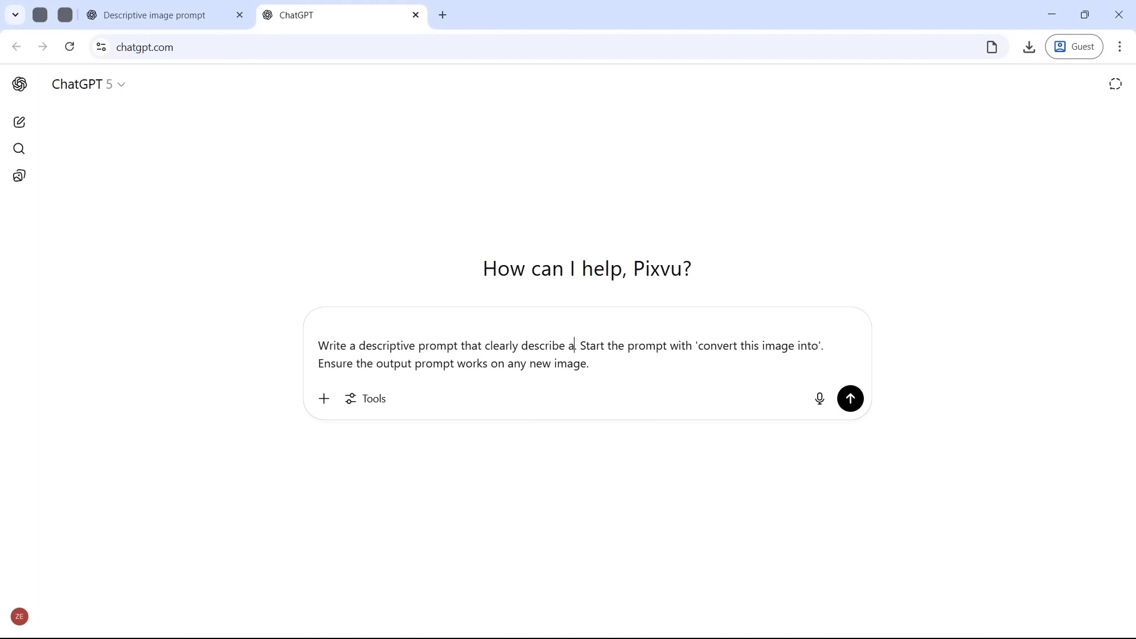
type("a WPAP vector art style")
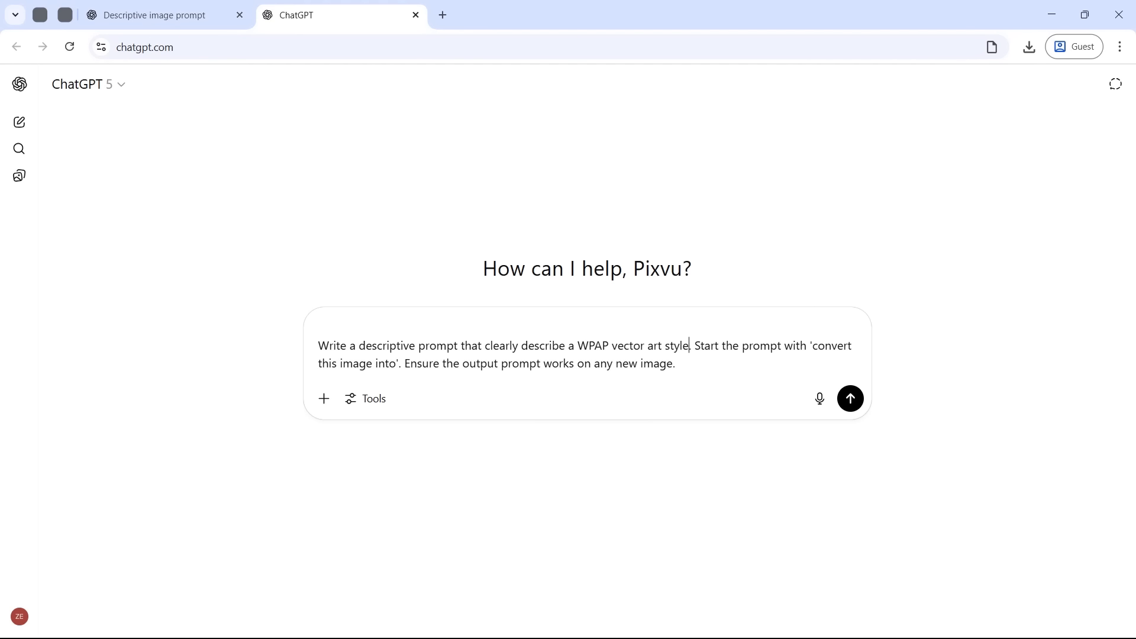
key("Return")
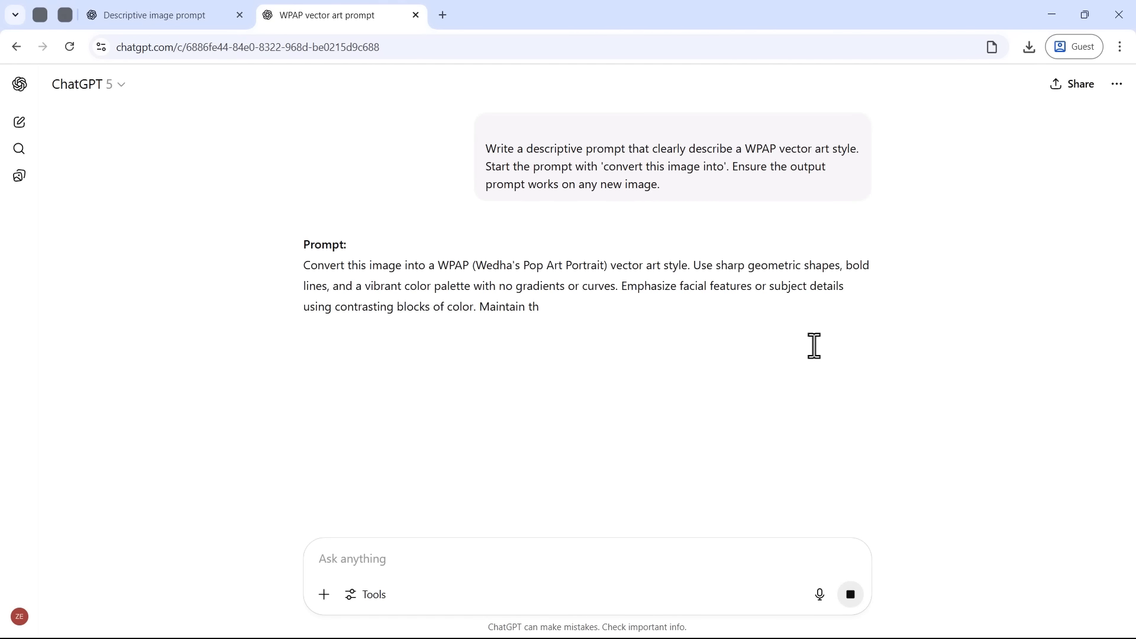
left_click_drag(303, 267, 815, 370)
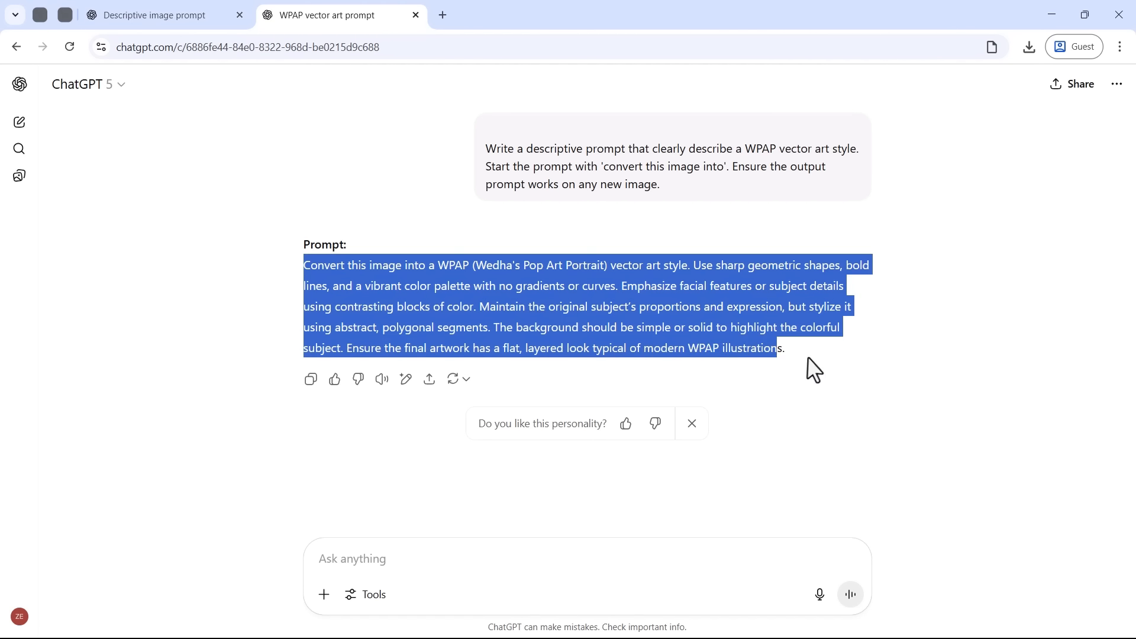
left_click(801, 354)
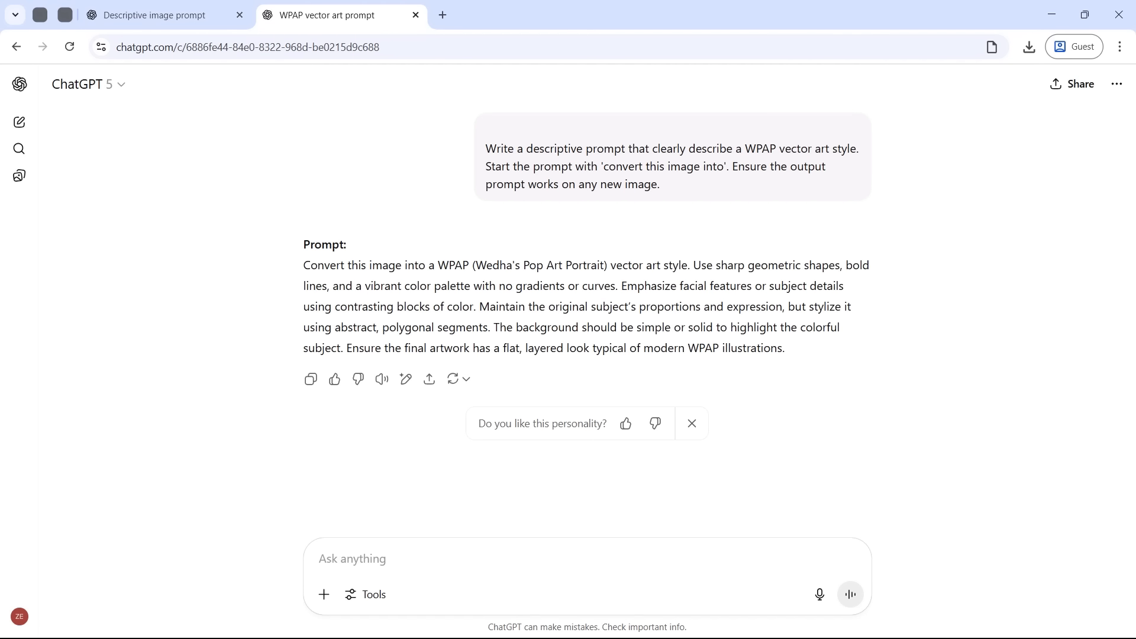
Step: Attach the curly-haired young man's photo, reuse the generated WPAP prompt and submit both with the Create image tool
left_click_drag(83, 417, 450, 568)
triple_click(413, 293)
left_click_drag(415, 331, 381, 556)
left_click(364, 600)
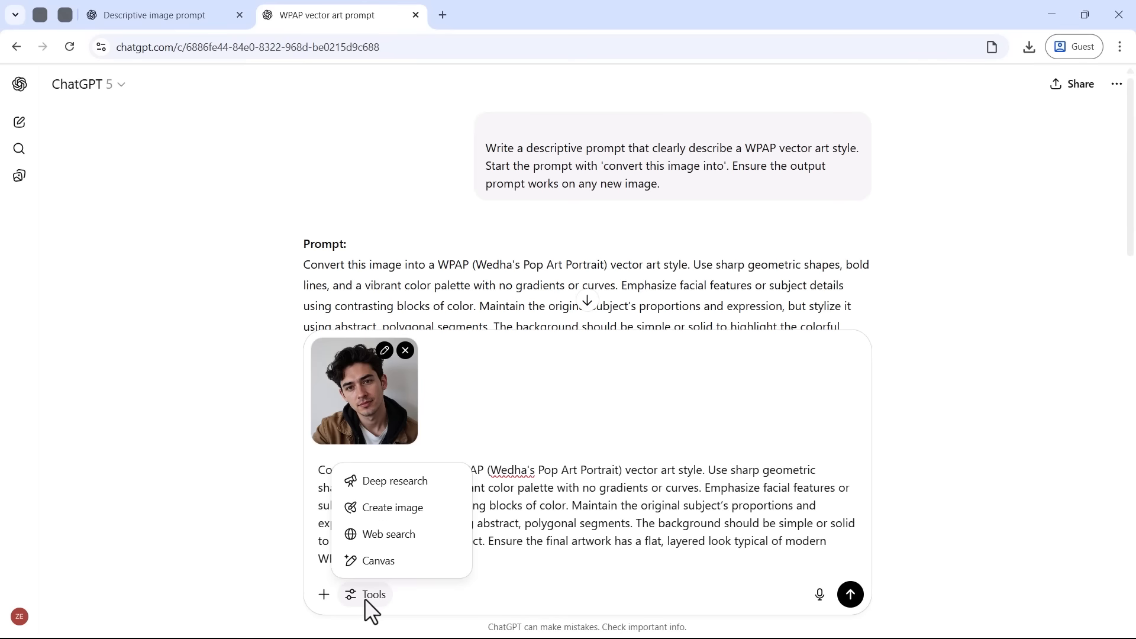
left_click(380, 508)
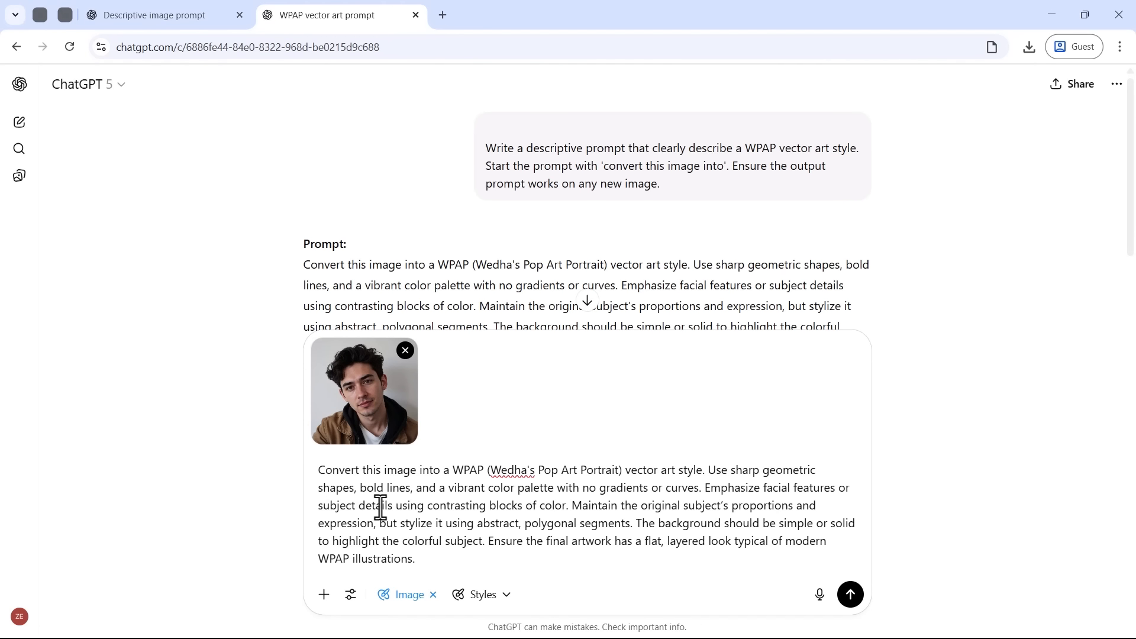
left_click(851, 595)
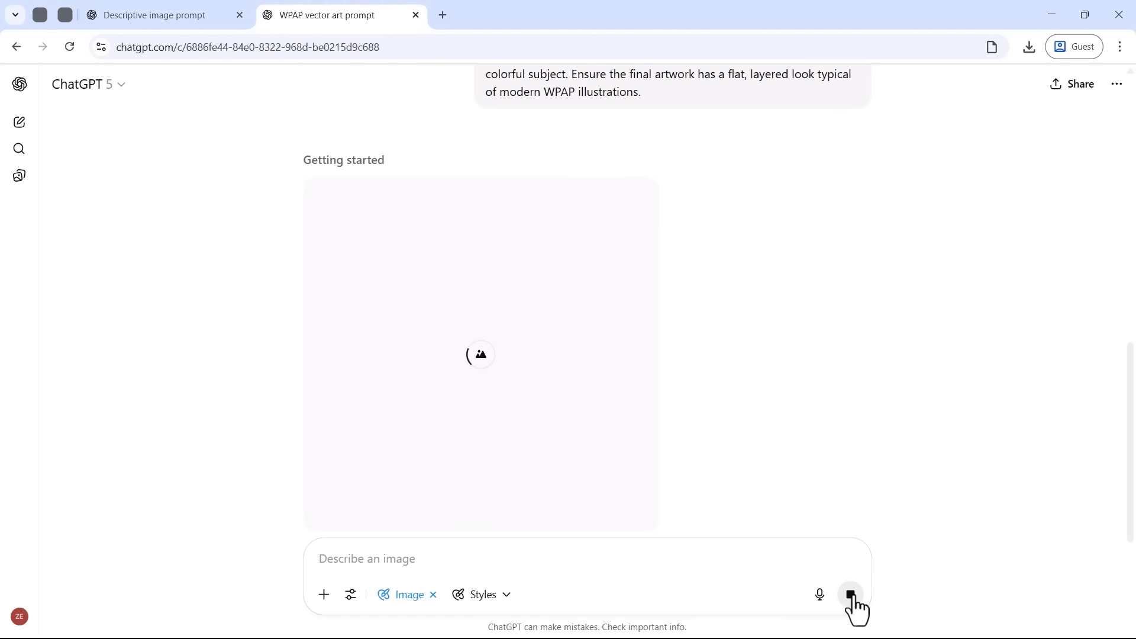
Step: Copy the generated WPAP prompt from the Descriptive image prompt chat into a new chat in a separate tab
left_click(186, 18)
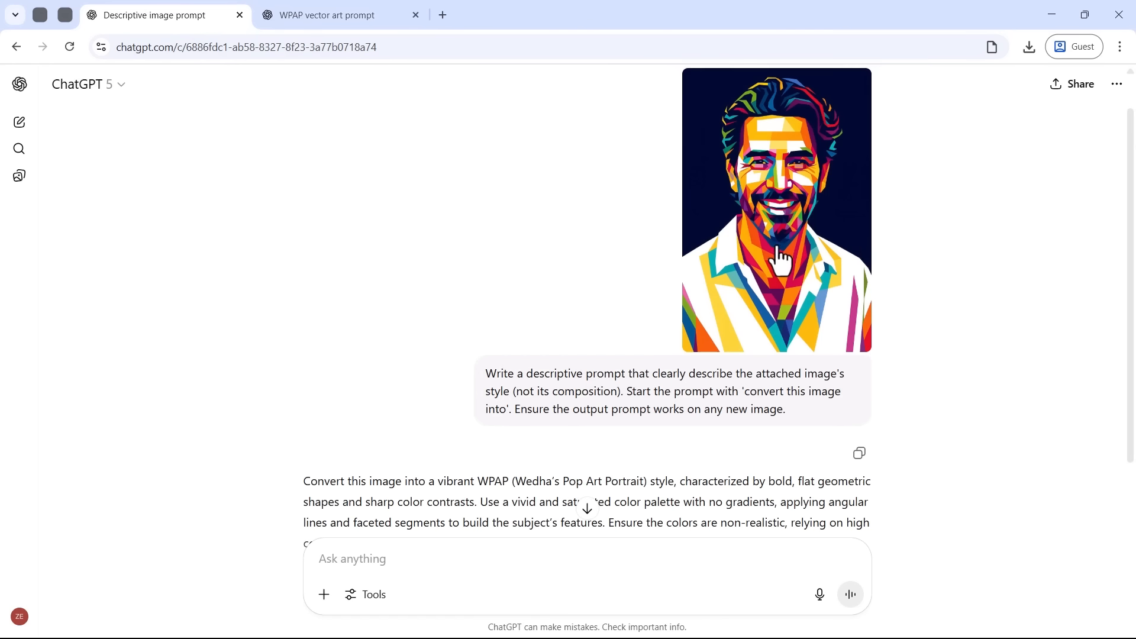
scroll(780, 259, "down", 3)
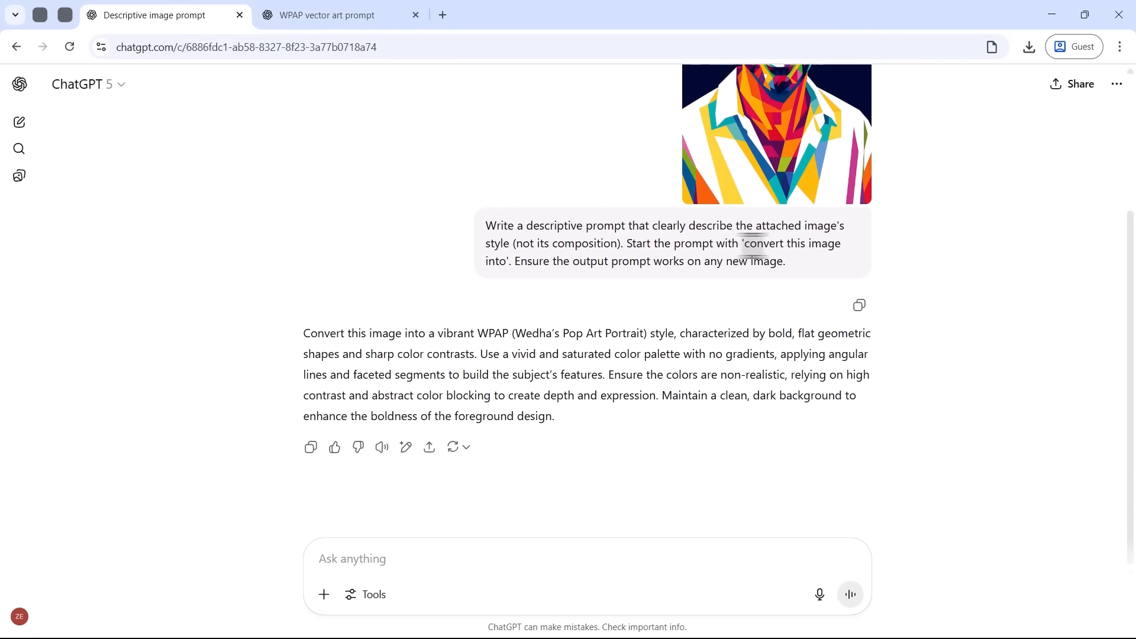
middle_click(23, 127)
triple_click(375, 337)
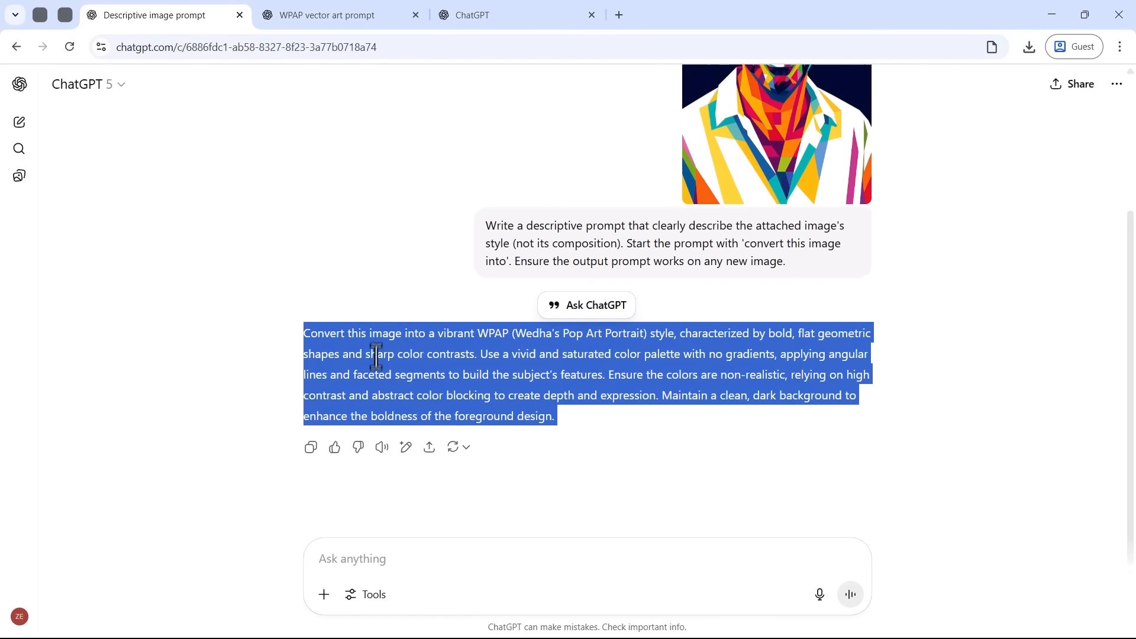
left_click_drag(376, 336, 400, 328)
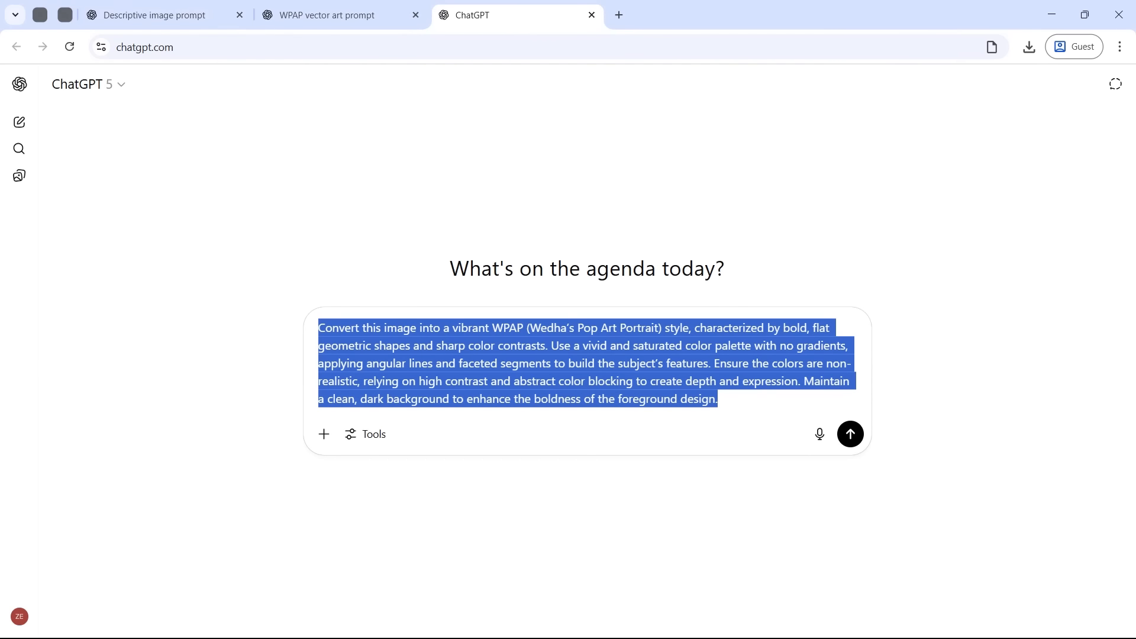
Step: Attach the curly-haired young man's photo to the copied WPAP prompt and submit it for conversion
left_click_drag(0, 346, 339, 385)
left_click_drag(267, 397, 417, 368)
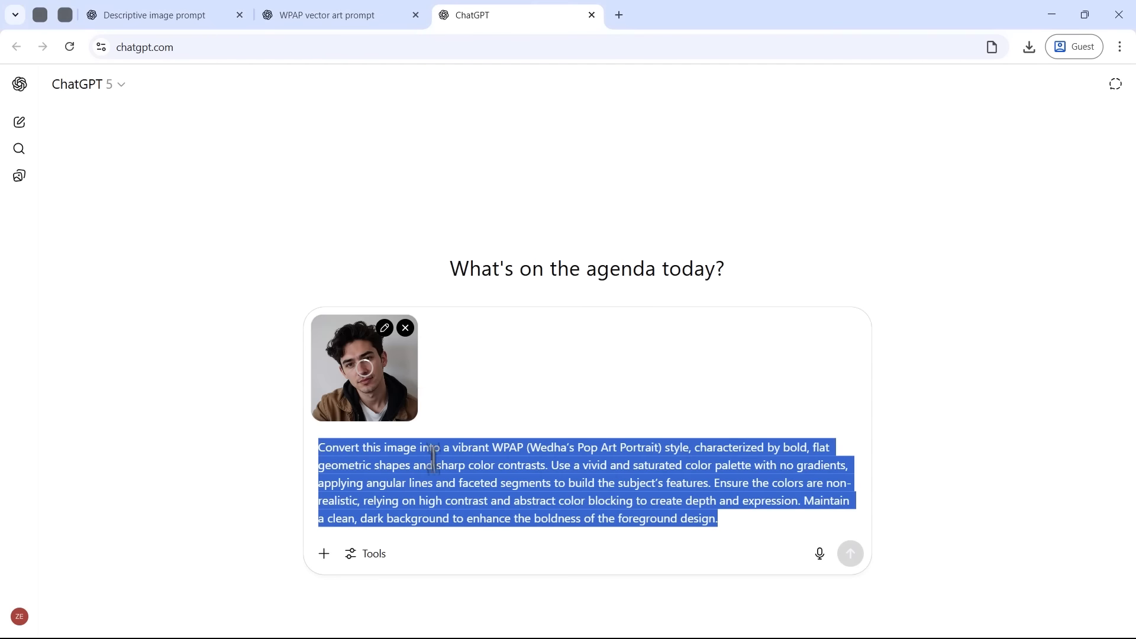
left_click(444, 489)
key("Return")
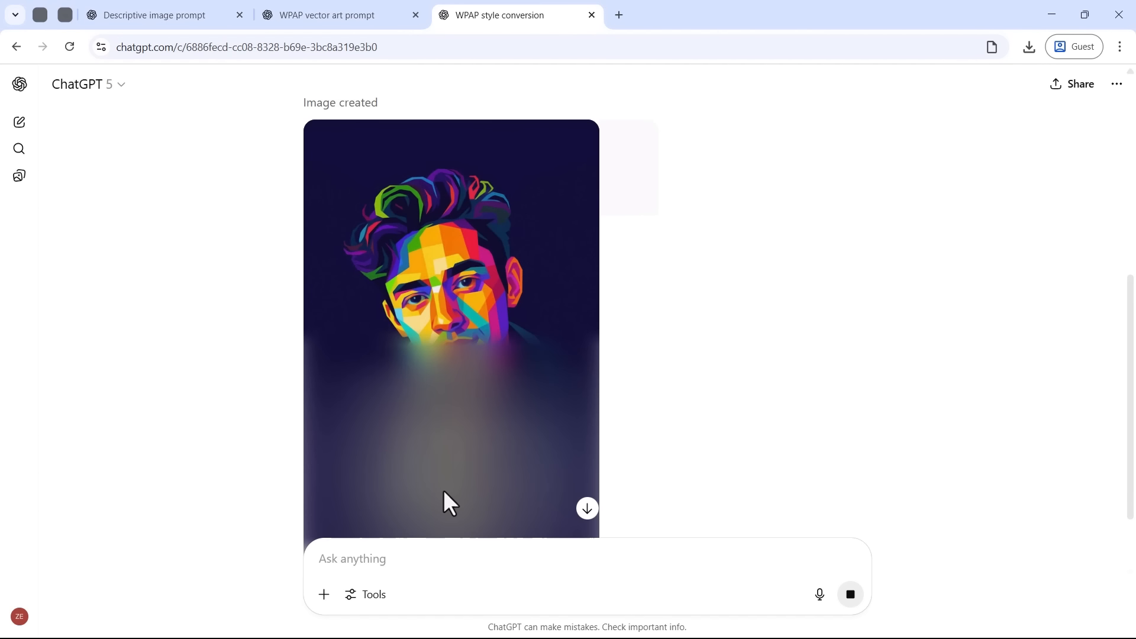
Step: Compare the WPAP portraits generated in the two chats and review the prompt behind the one made without a style reference
scroll(443, 490, "down", 3)
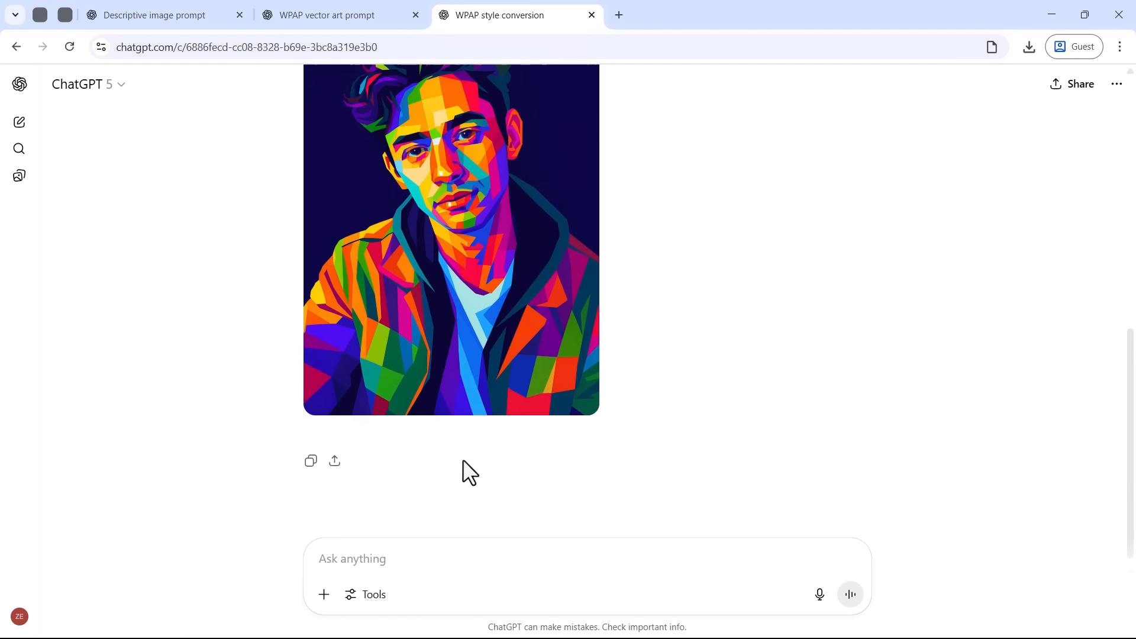
scroll(462, 461, "up", 1)
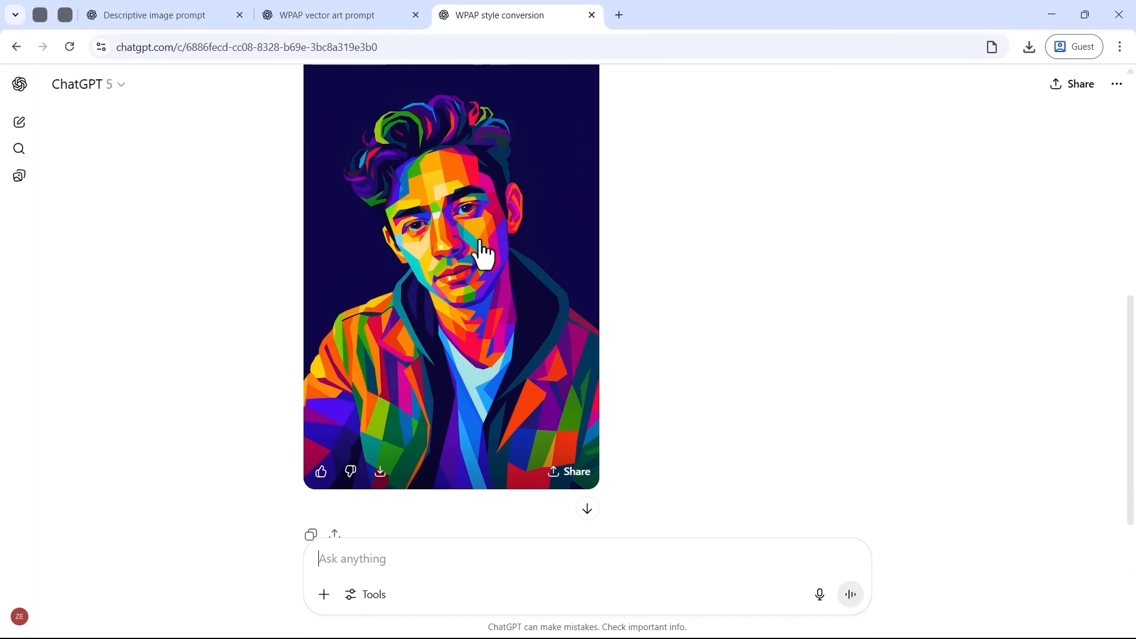
left_click(358, 15)
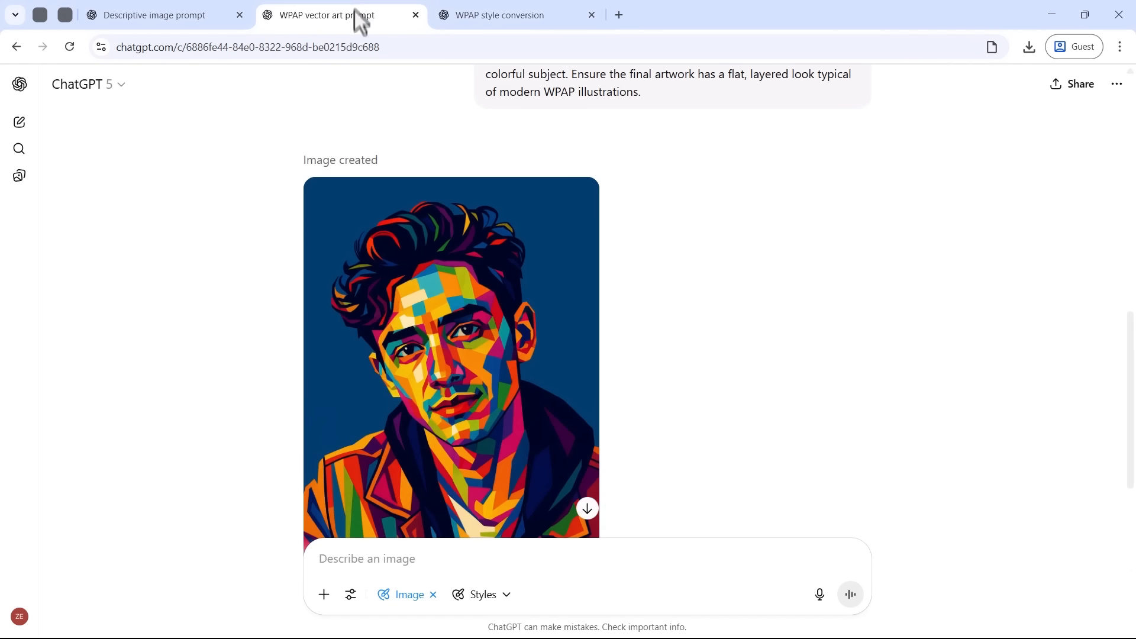
scroll(257, 322, "down", 1)
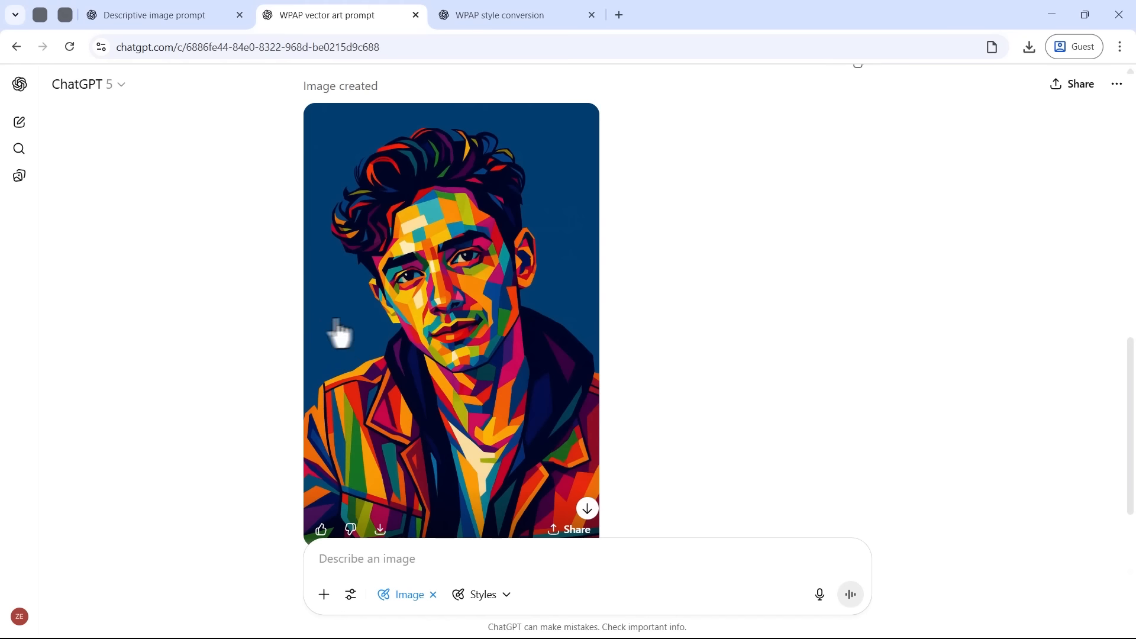
scroll(348, 333, "up", 5)
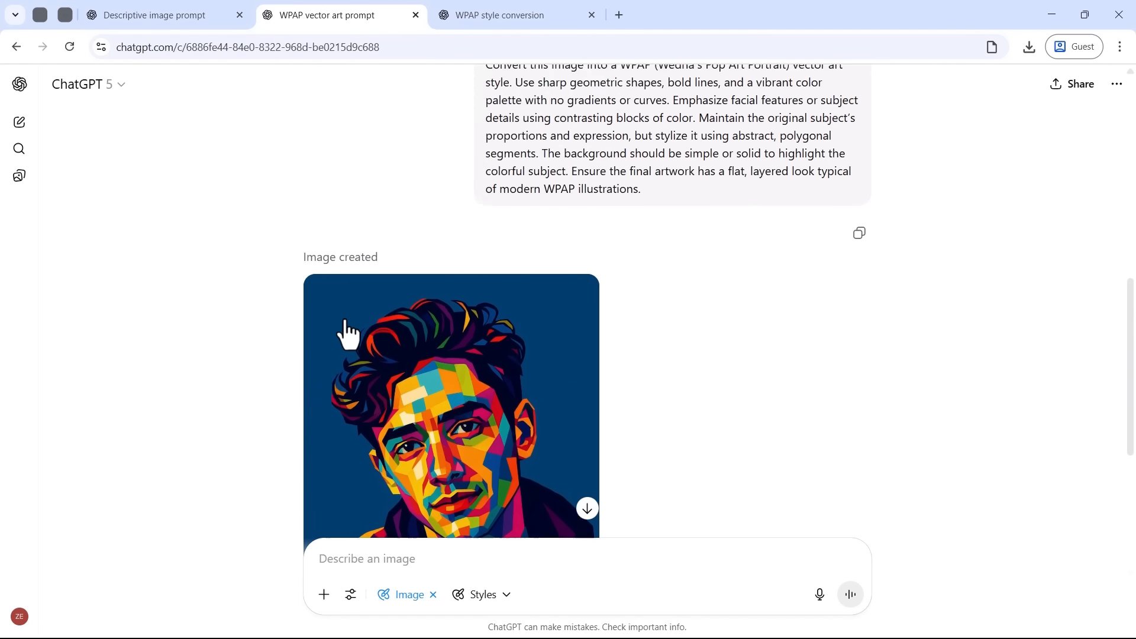
left_click_drag(642, 314, 443, 178)
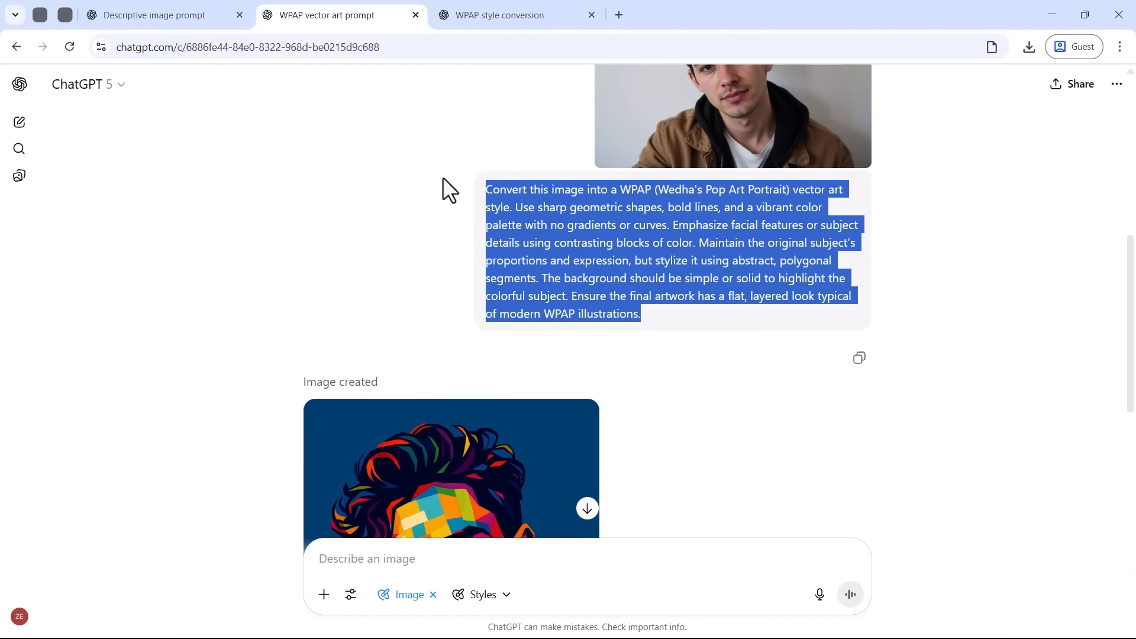
left_click(443, 177)
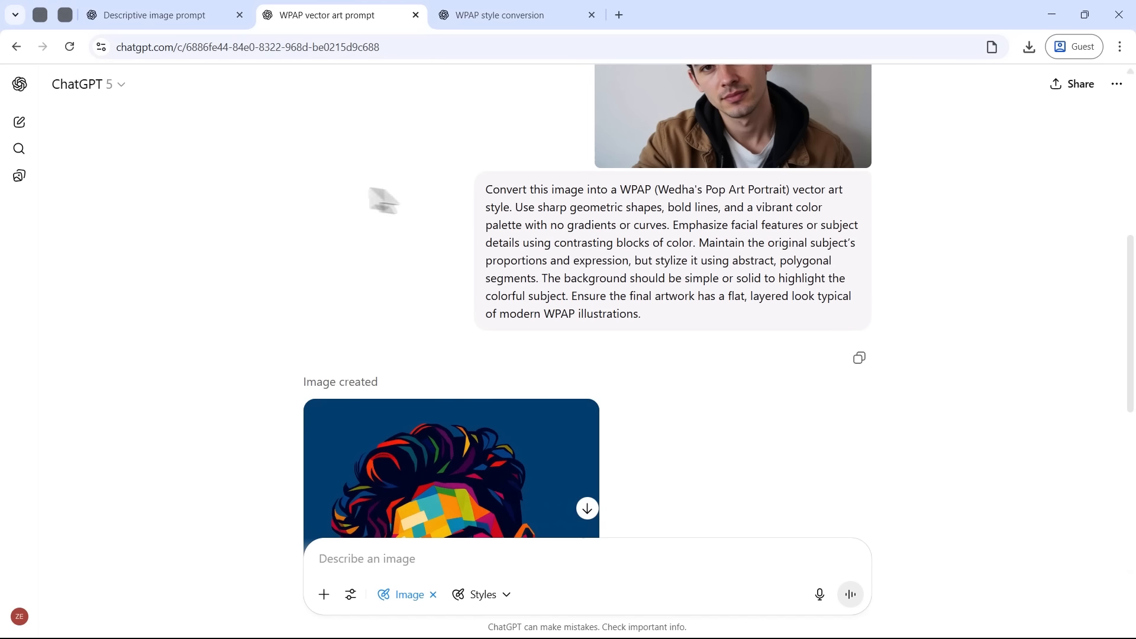
Step: Browse the vector portraits in Sora's Trash, examining the smiling bearded man, the hooded man and the man in the light blue shirt
left_click(38, 12)
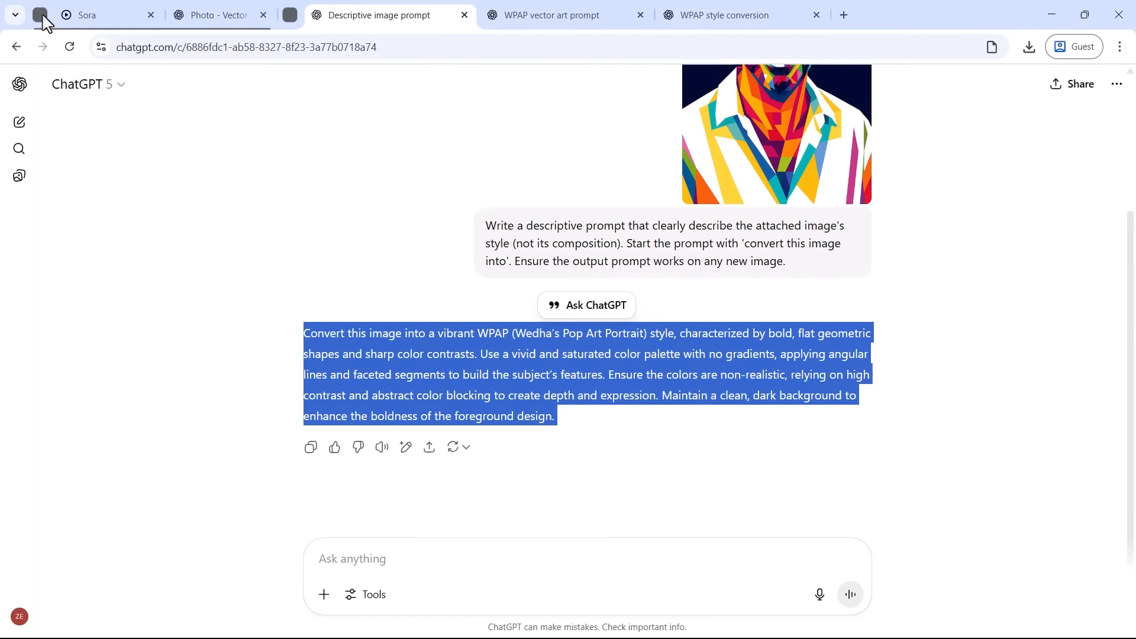
left_click(109, 13)
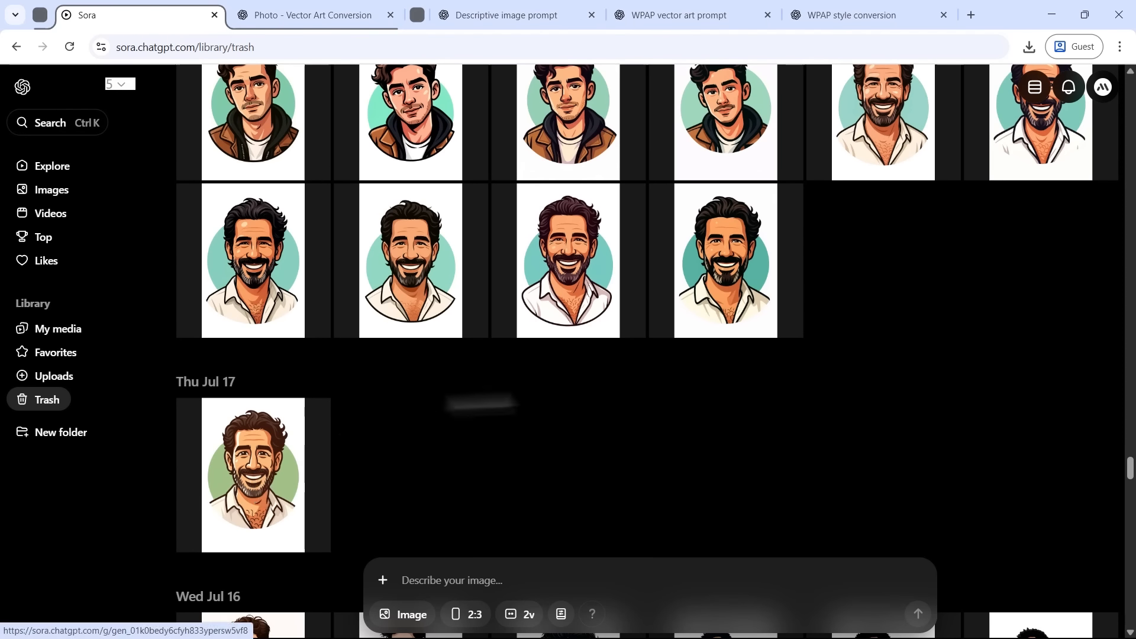
scroll(467, 400, "up", 15)
scroll(491, 411, "up", 10)
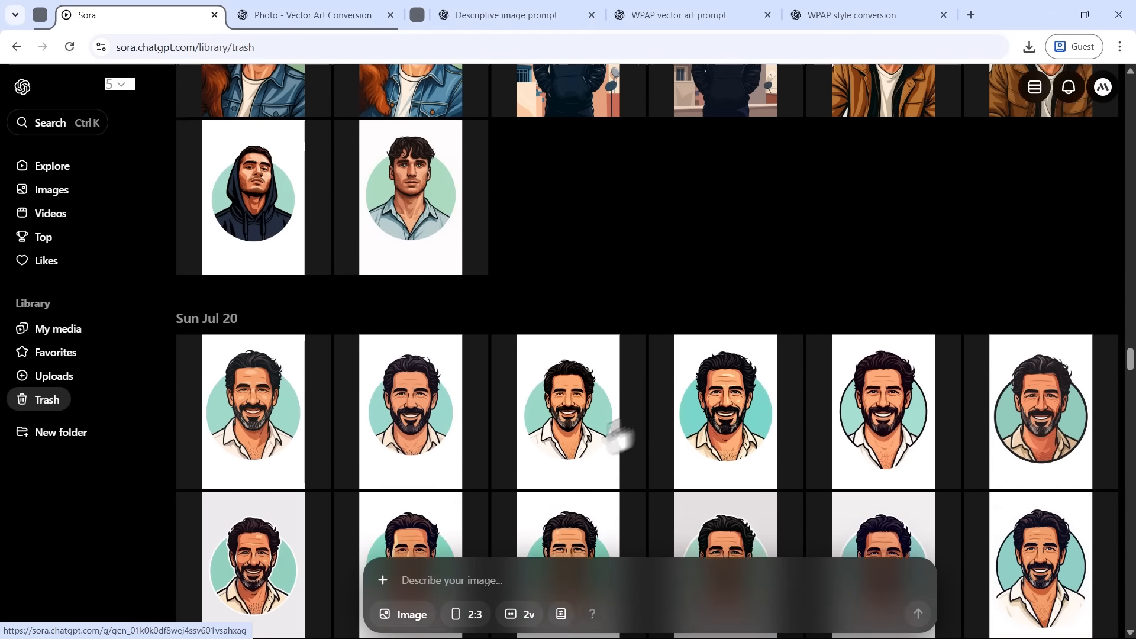
left_click(675, 461)
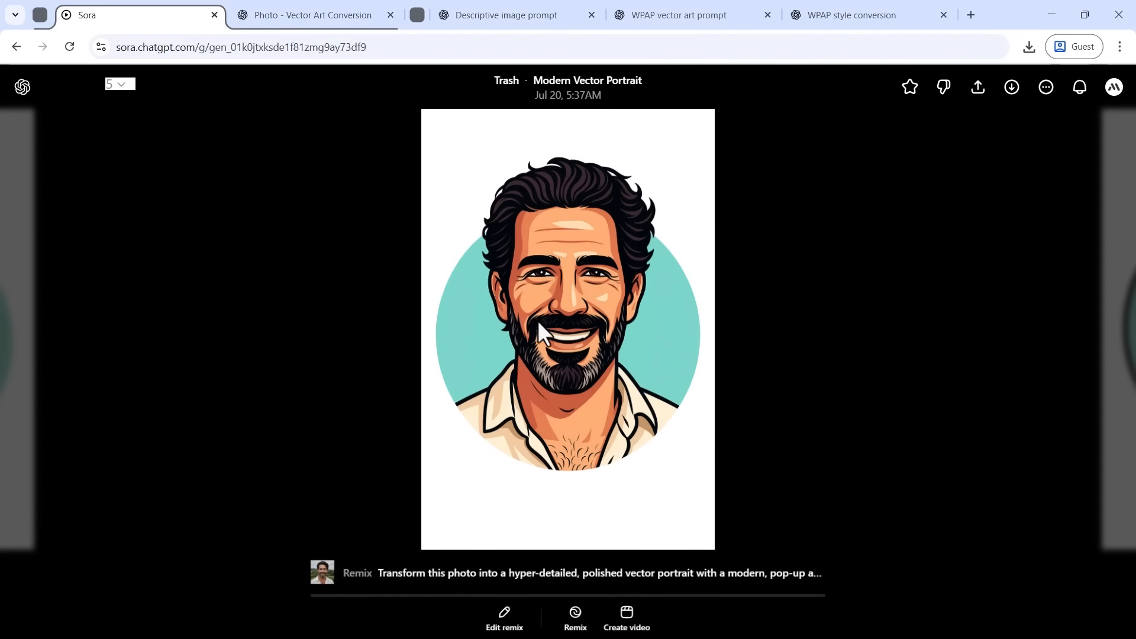
key("Escape")
left_click(251, 226)
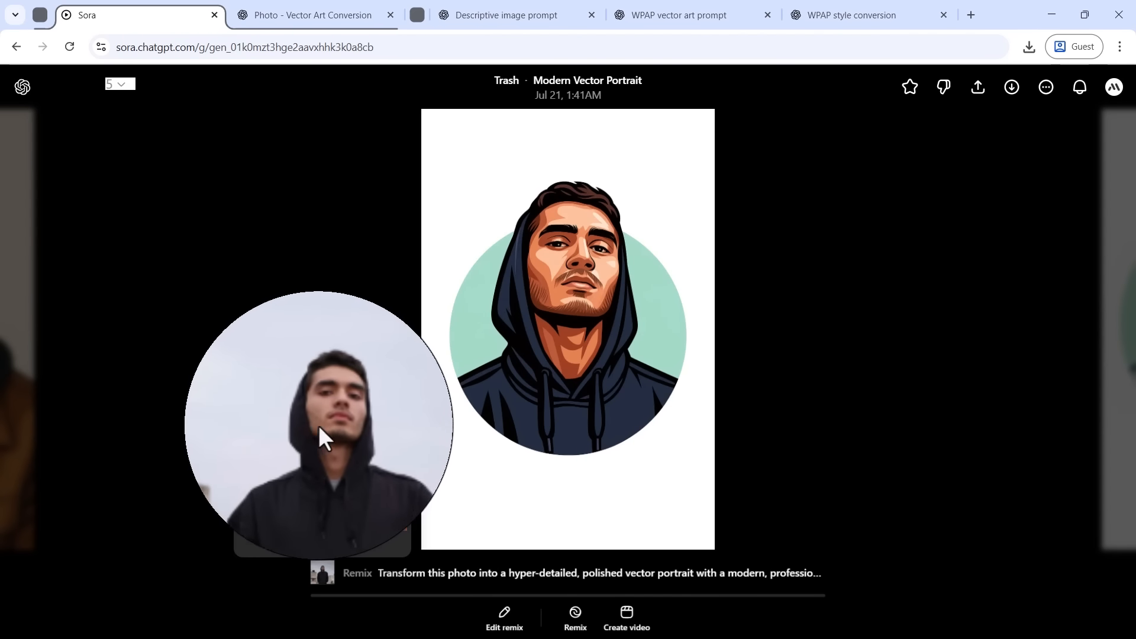
key("Escape")
left_click(407, 224)
mouse_move(324, 571)
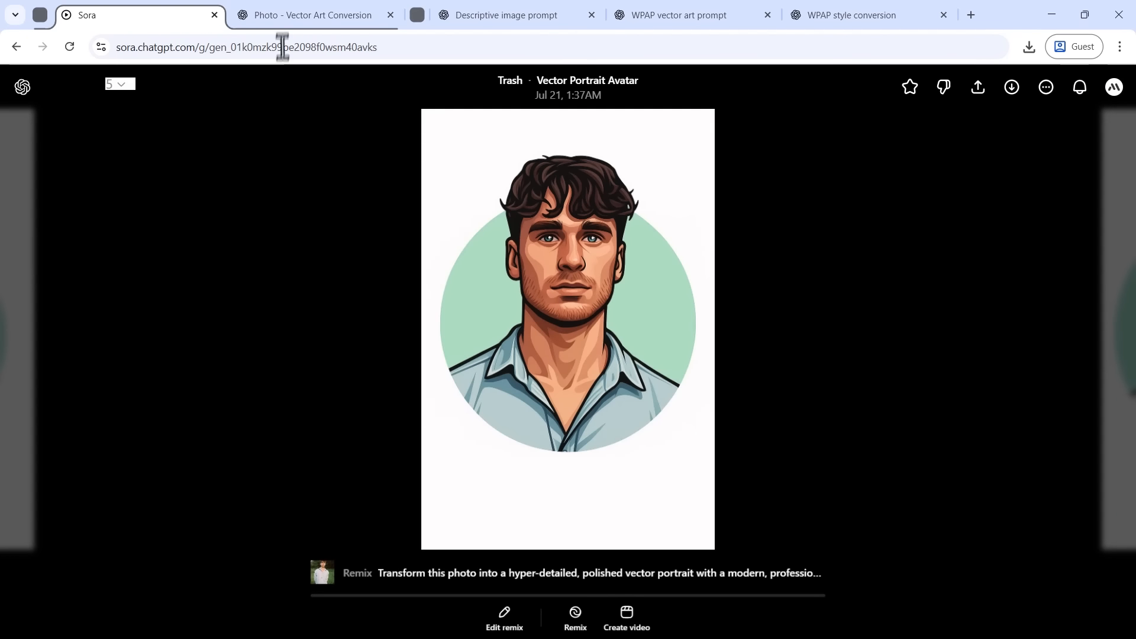
Step: Review the vector art prompt and the dark-haired man's portrait in the Photo - Vector Art Conversion chat
left_click(294, 18)
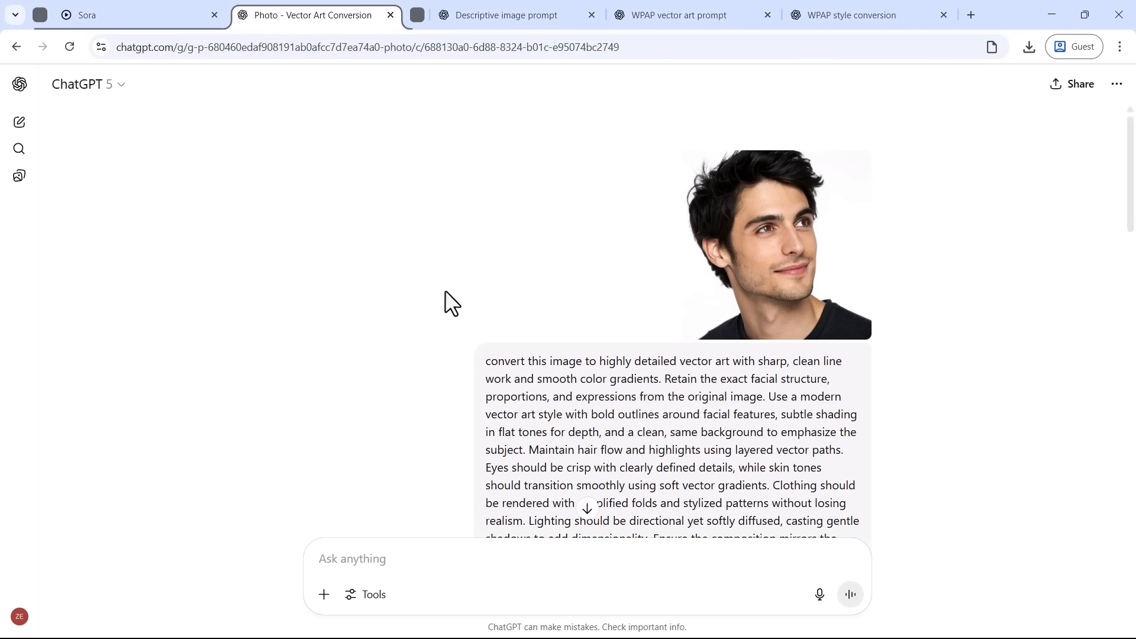
scroll(451, 302, "down", 1)
scroll(444, 291, "down", 1)
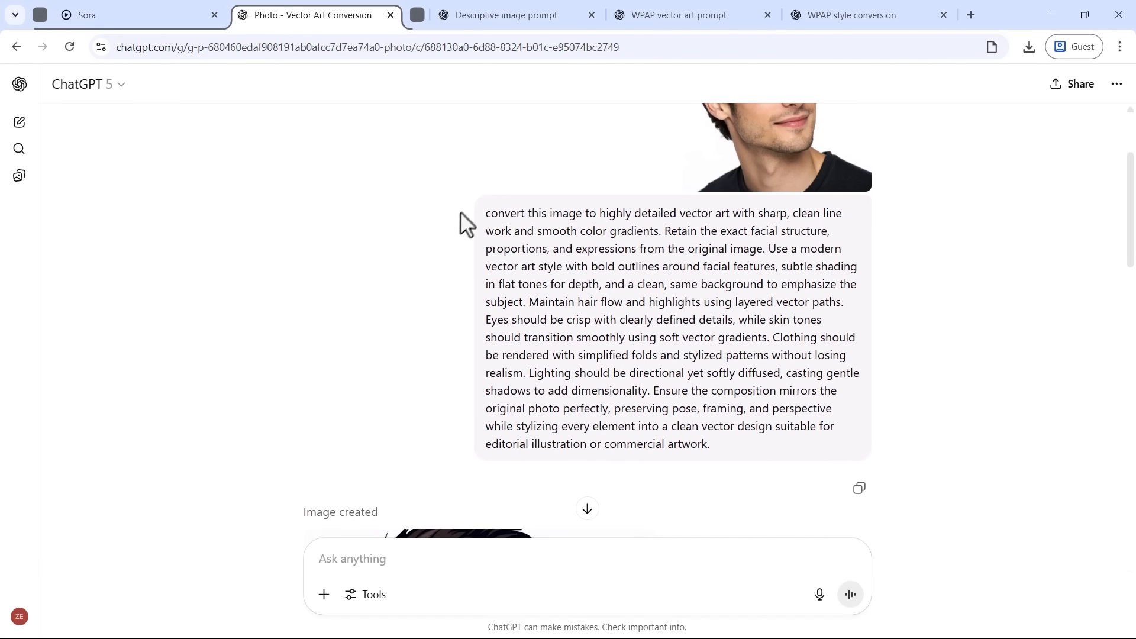
left_click_drag(485, 213, 725, 446)
left_click(729, 449)
scroll(729, 448, "down", 3)
scroll(729, 446, "down", 3)
scroll(562, 393, "up", 1)
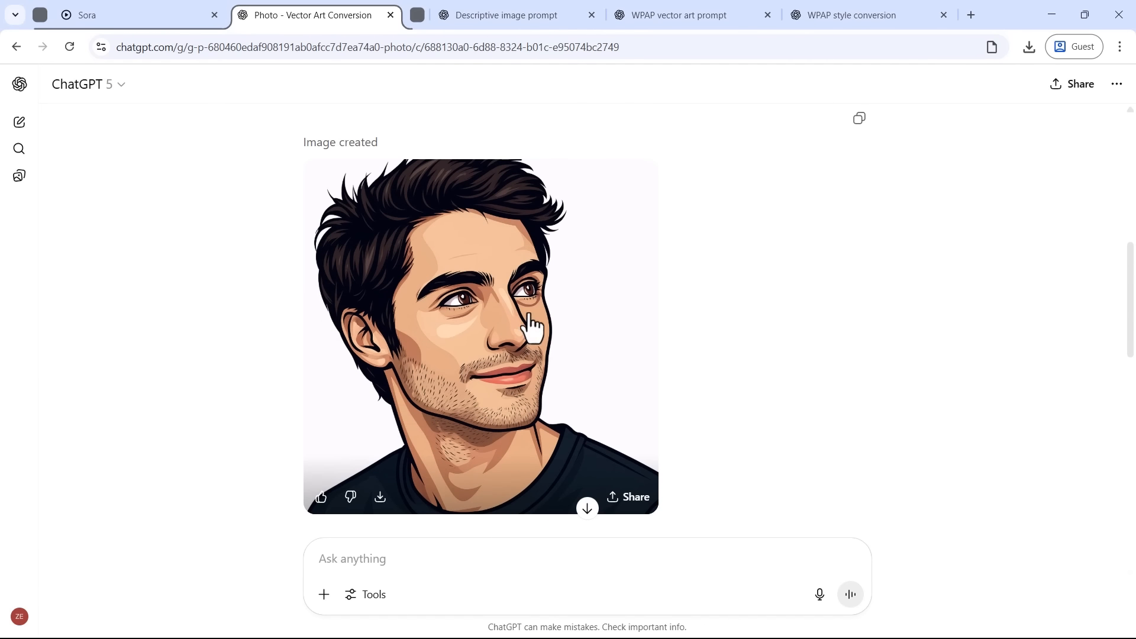
scroll(538, 329, "up", 5)
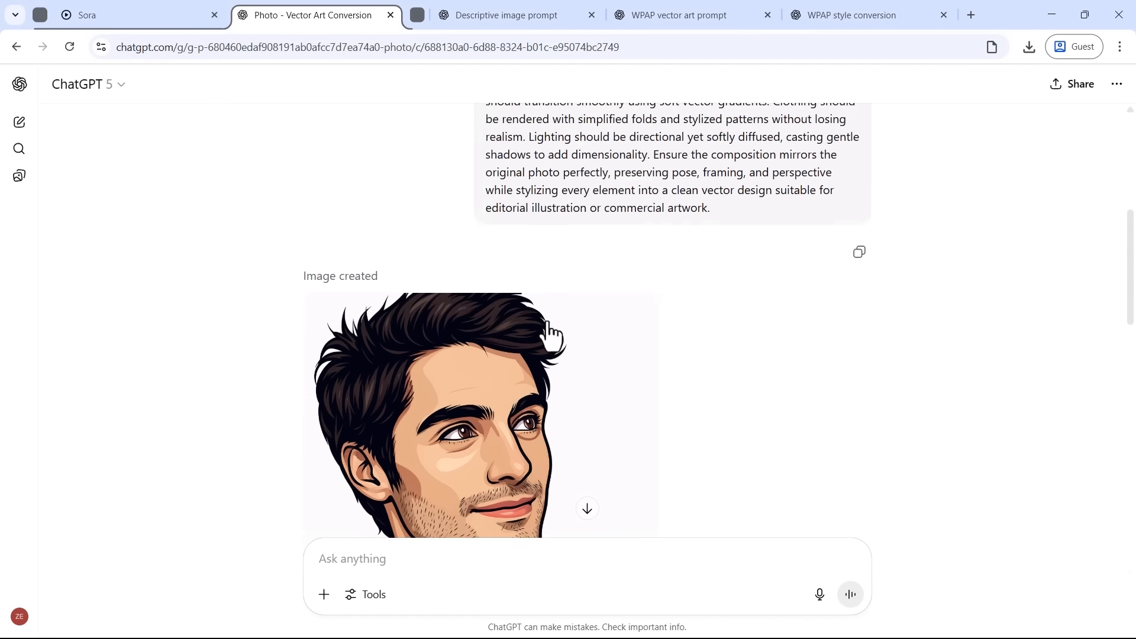
Step: Reuse the detailed vector art prompt in a new chat in a separate tab and submit it with the photo of the dog on the beach
middle_click(19, 122)
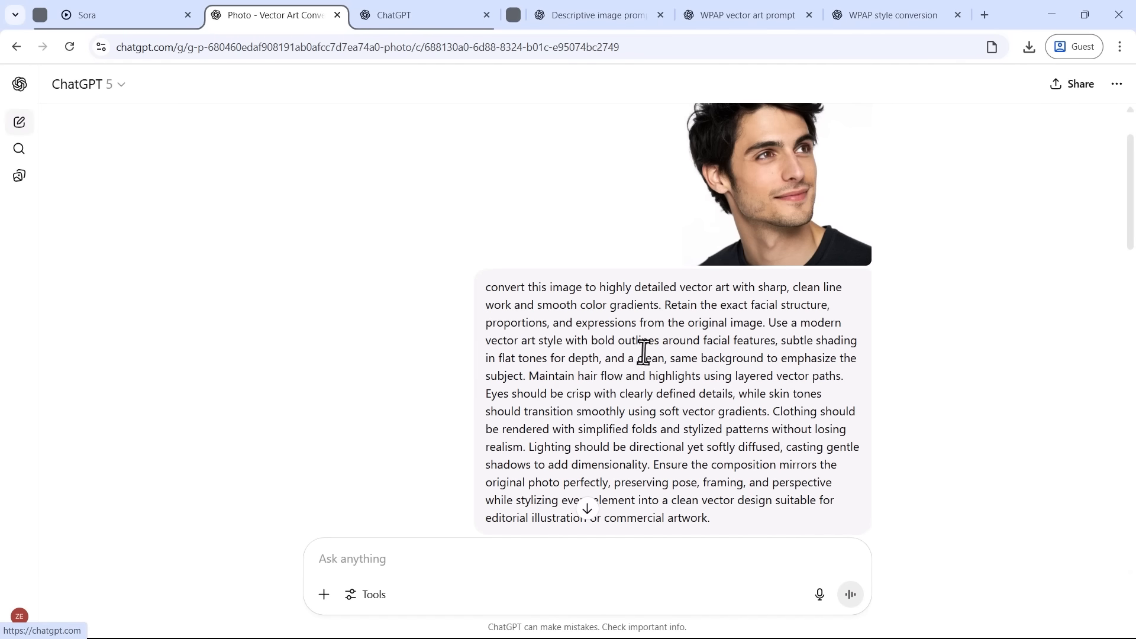
triple_click(619, 293)
left_click_drag(619, 293, 405, 332)
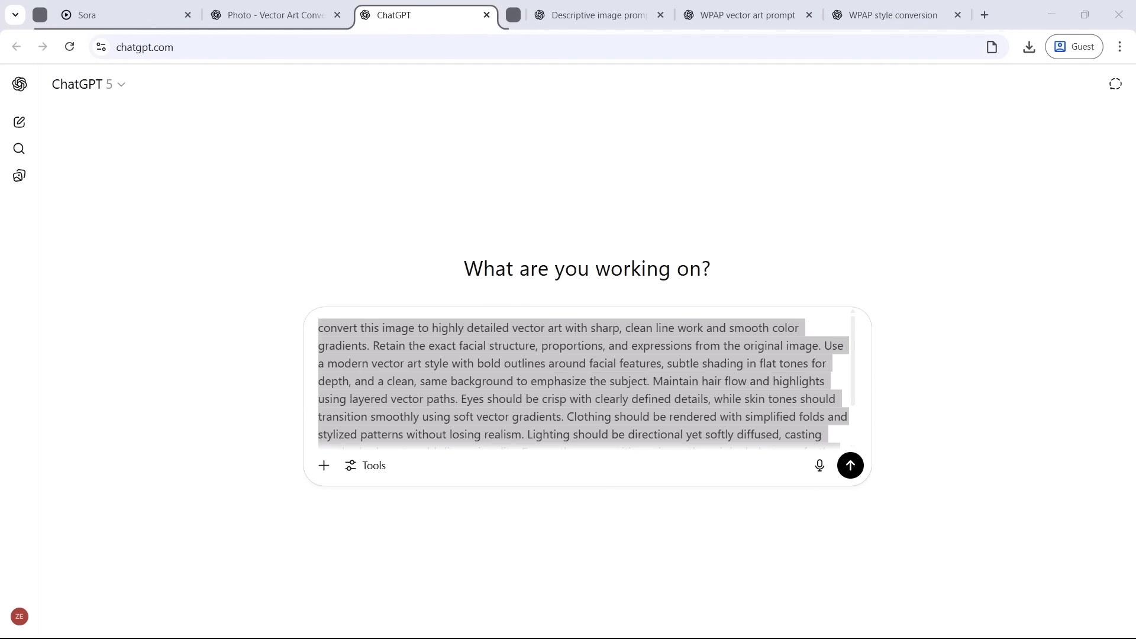
left_click_drag(392, 372, 392, 373)
key("Return")
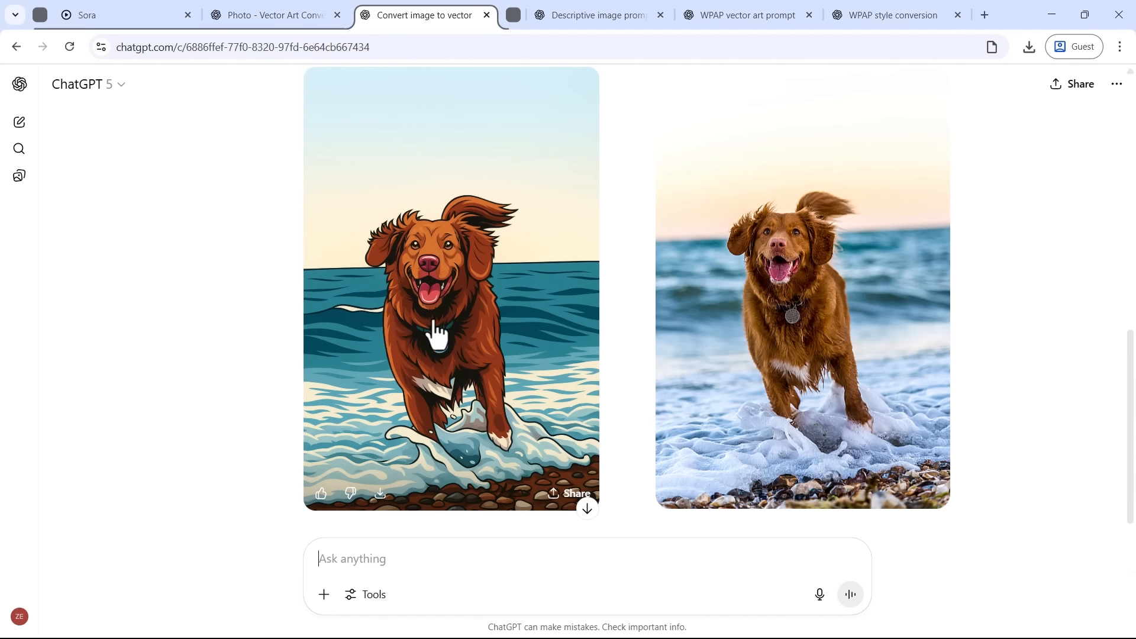
Step: Submit the same detailed vector art prompt with the young man's photo in this chat and view the resulting portrait
scroll(492, 284, "up", 3)
triple_click(568, 139)
left_click_drag(568, 140, 417, 568)
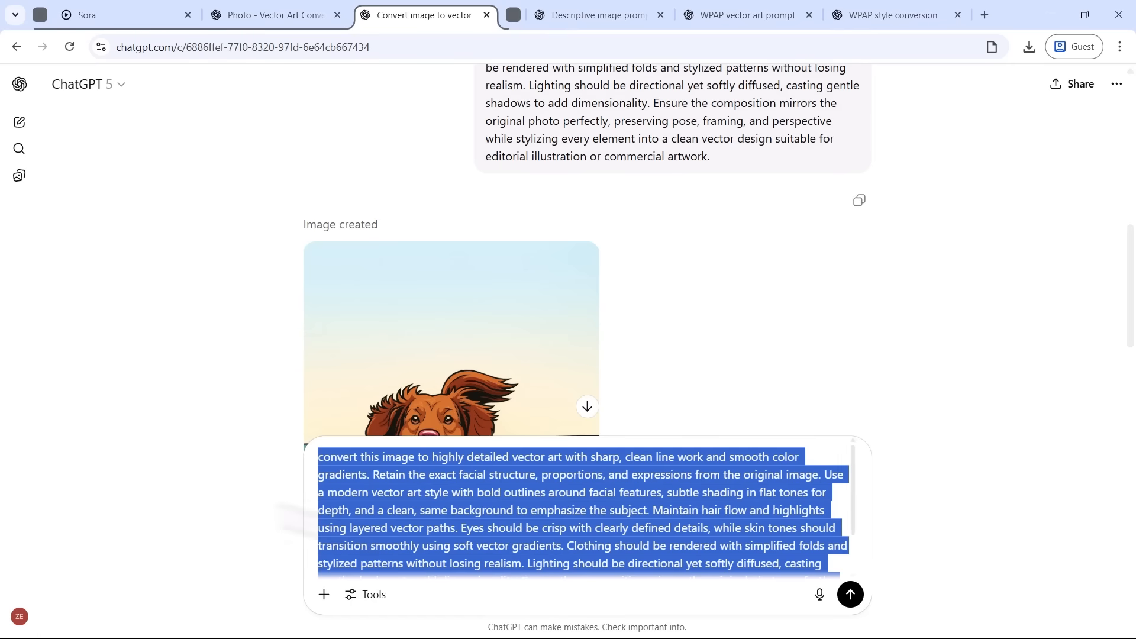
left_click_drag(1, 520, 525, 517)
key("Return")
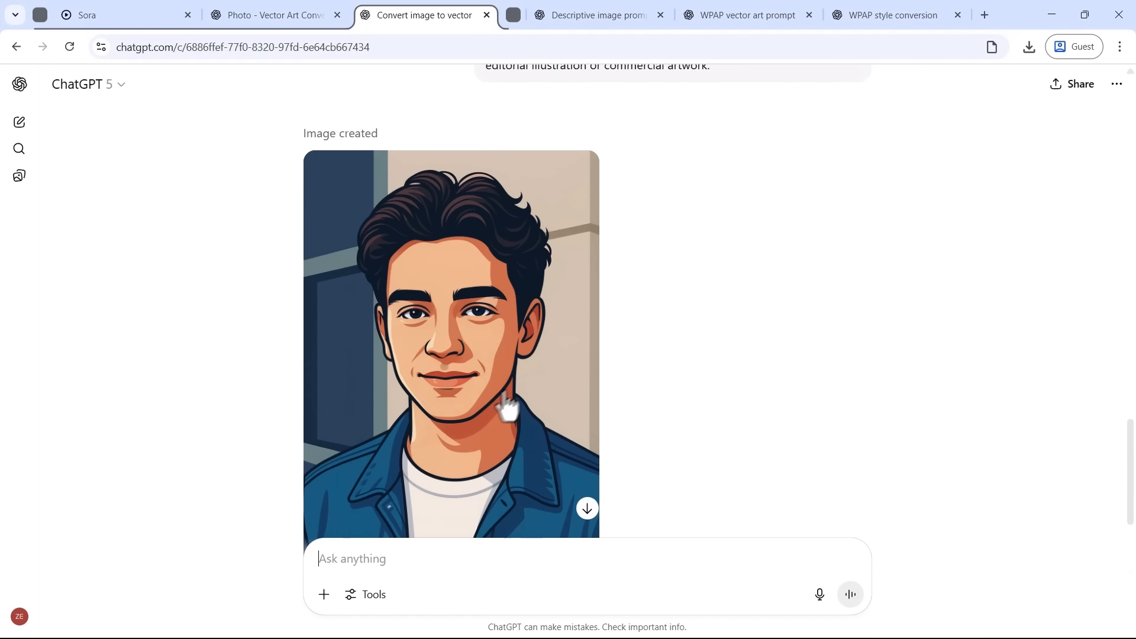
scroll(427, 395, "down", 1)
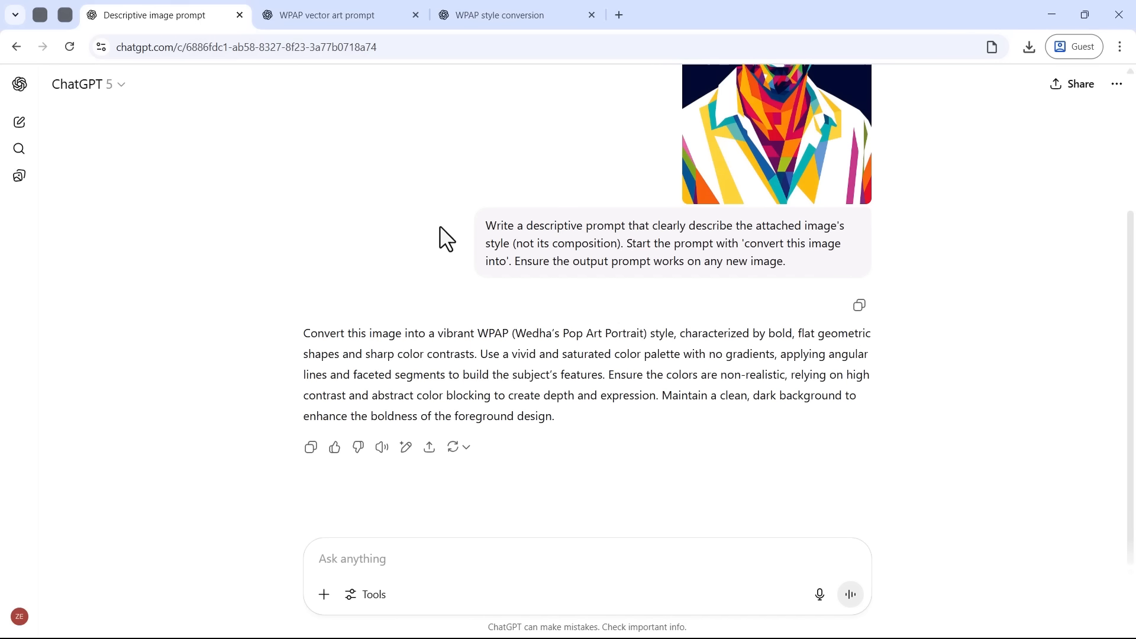
Step: In the Descriptive image prompt chat, request "give me another vector art prompt with a different style" and highlight the style name in the reply
type("give me another vector art prompt wth a different style")
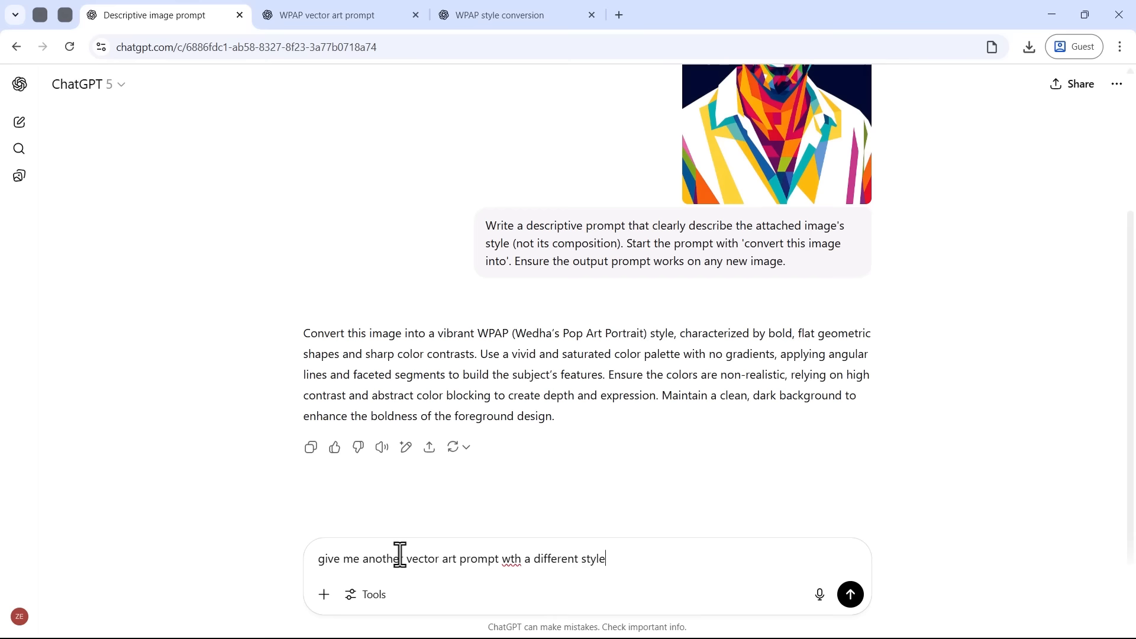
left_click(509, 560)
type("i")
key("Return")
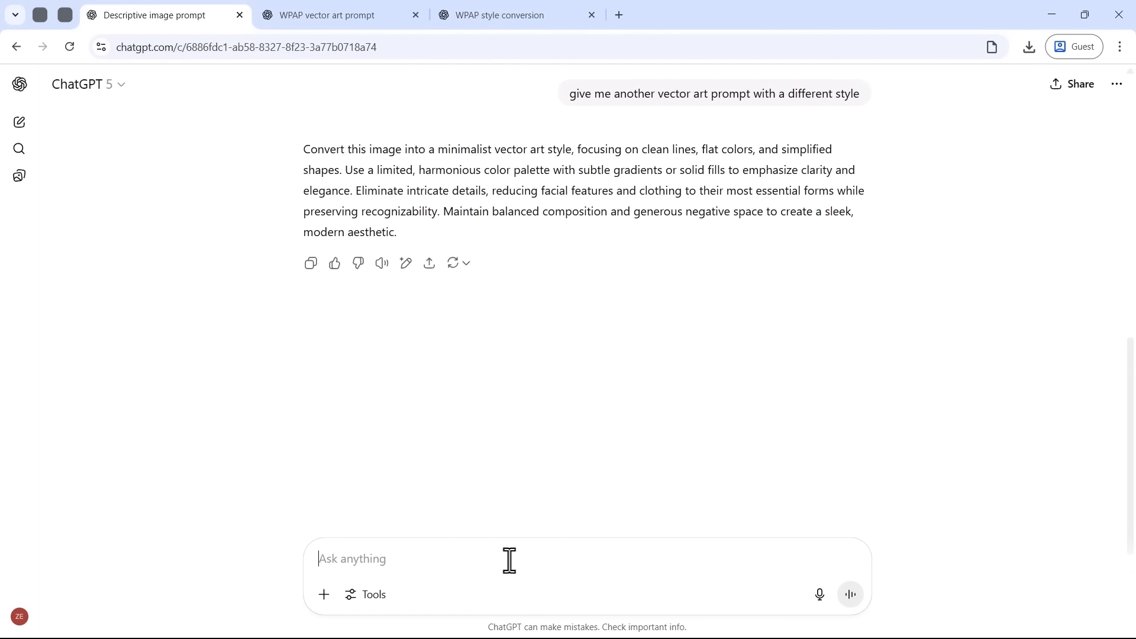
left_click_drag(438, 150, 568, 149)
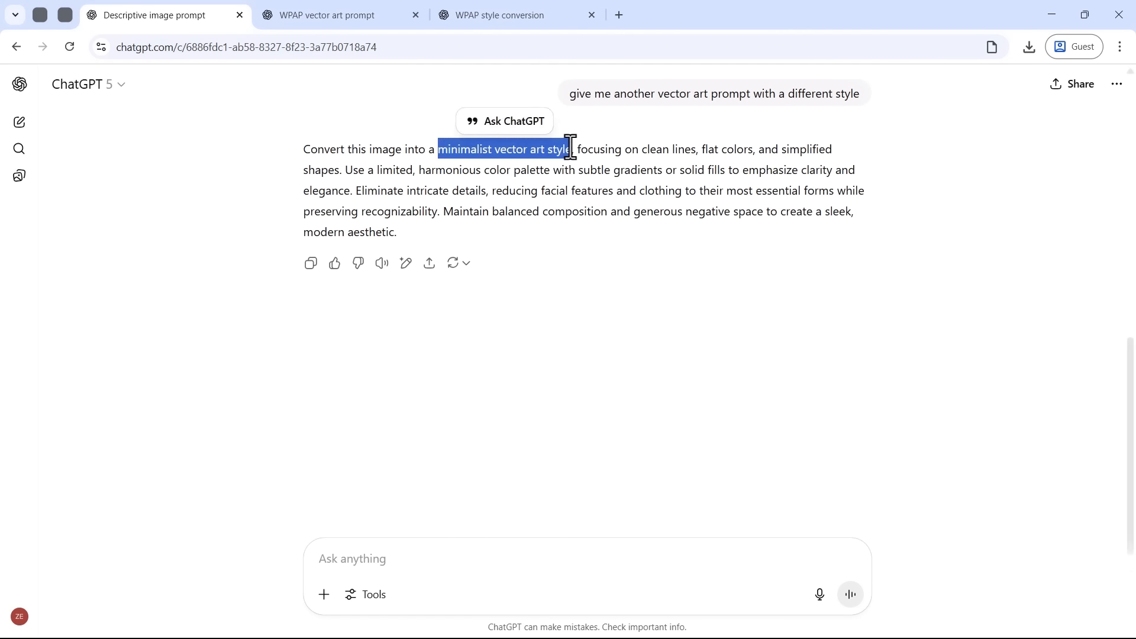
Step: Request one more style prompt with "give me another one" and highlight the style name in the reply
left_click(402, 560)
type("give me another one")
key("Return")
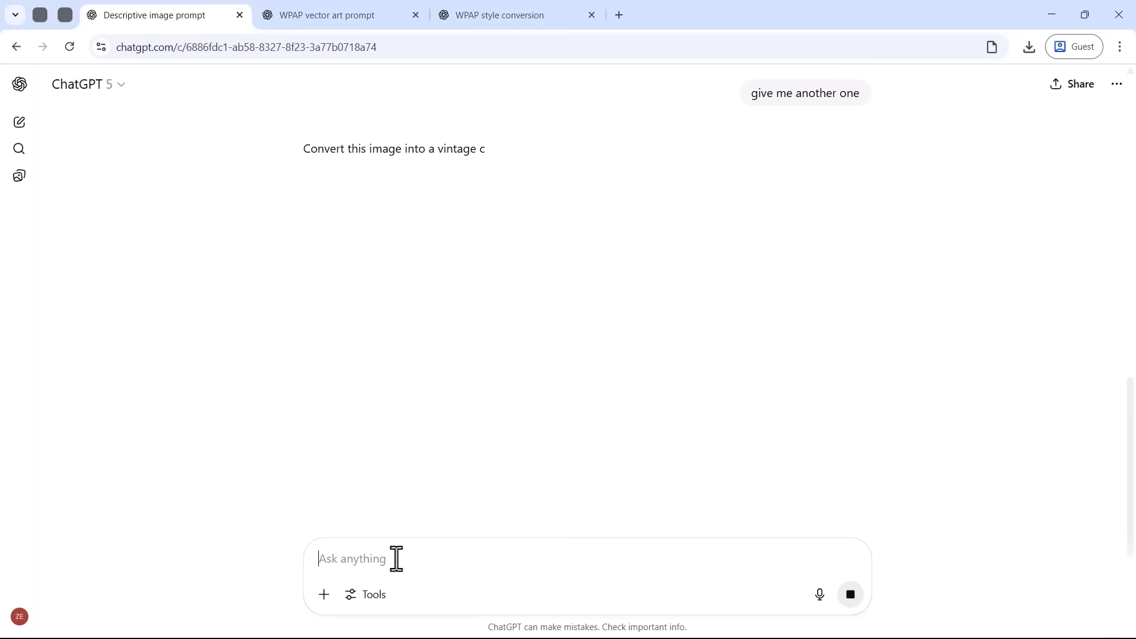
left_click_drag(438, 149, 620, 150)
Step: Request three further vector style prompts with "give me another 3" and view the reply
left_click(358, 558)
type("give me another")
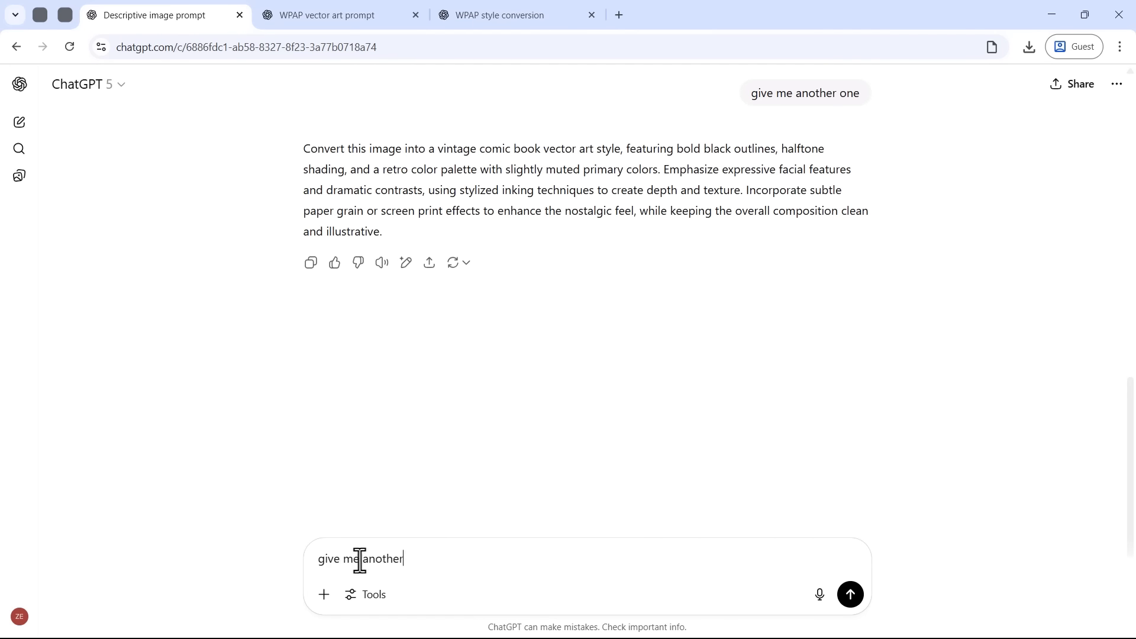
type(" 3")
key("Return")
scroll(371, 470, "down", 3)
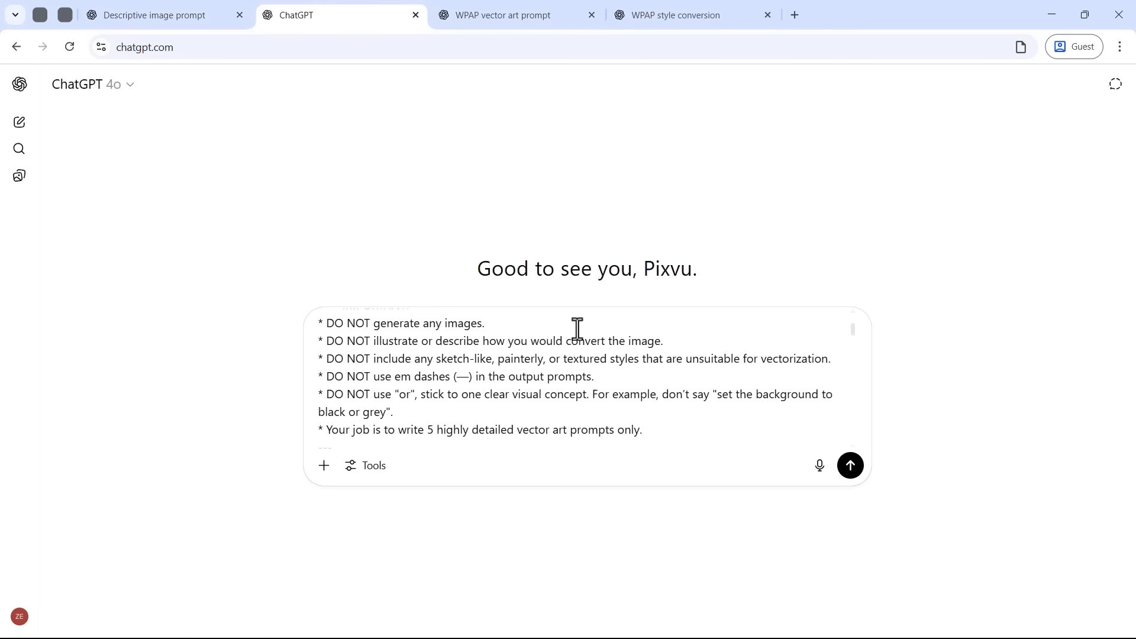
Step: Review the prompt ideas in the Vector art prompts chat and look through the stylized portraits in the other open chats
key("Return")
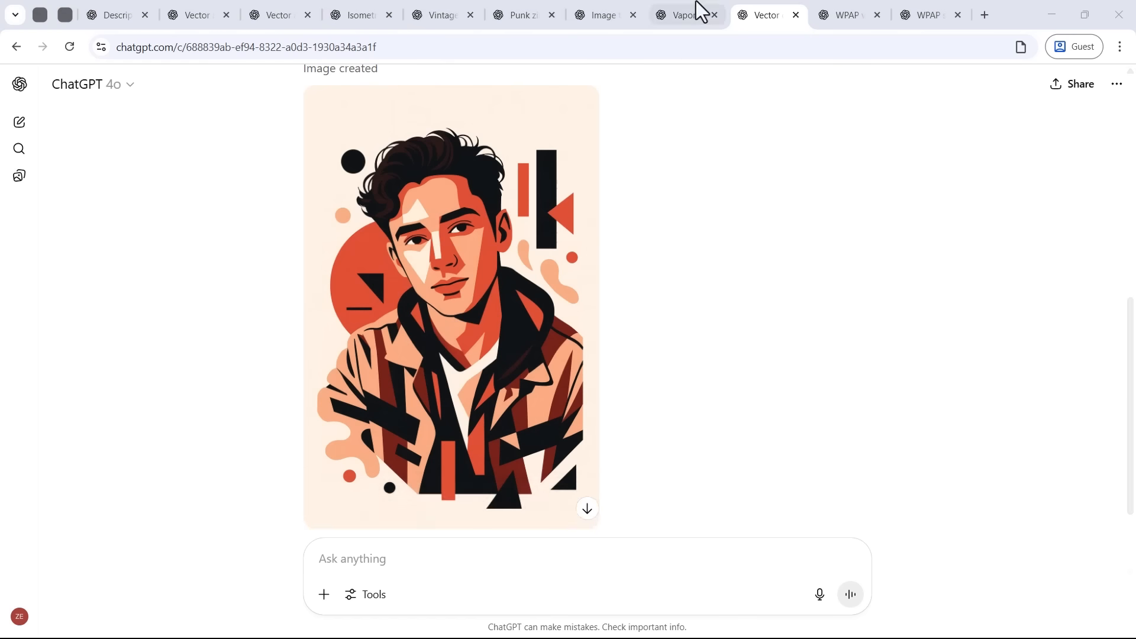
left_click(700, 10)
key("ctrl+shift+Tab")
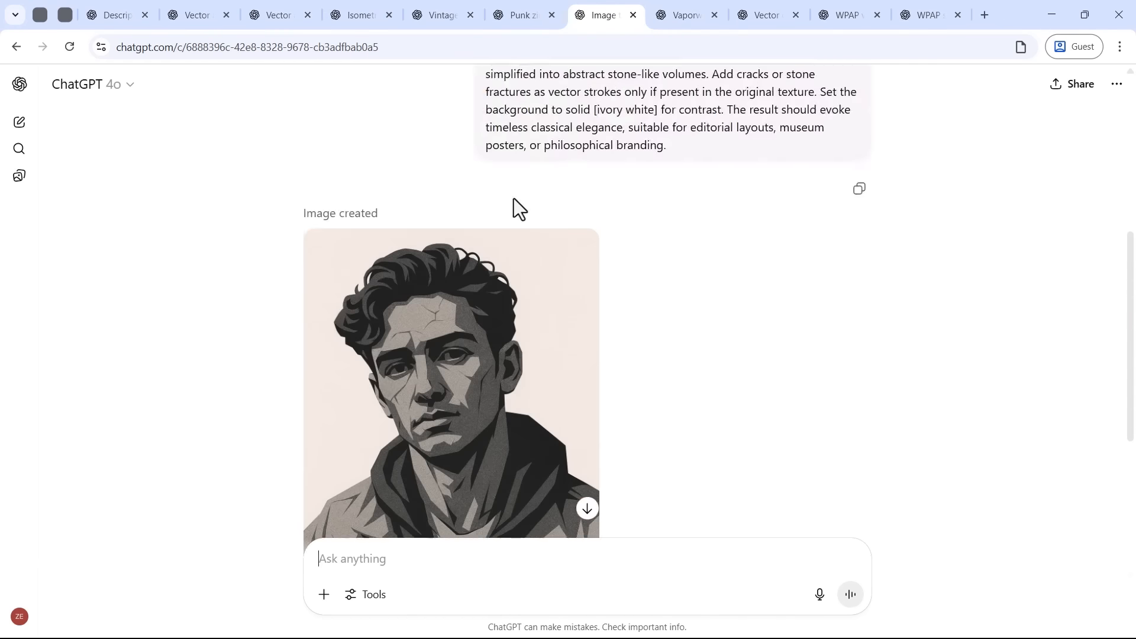
key("ctrl+shift+Tab")
key("ctrl+shift+Tab")
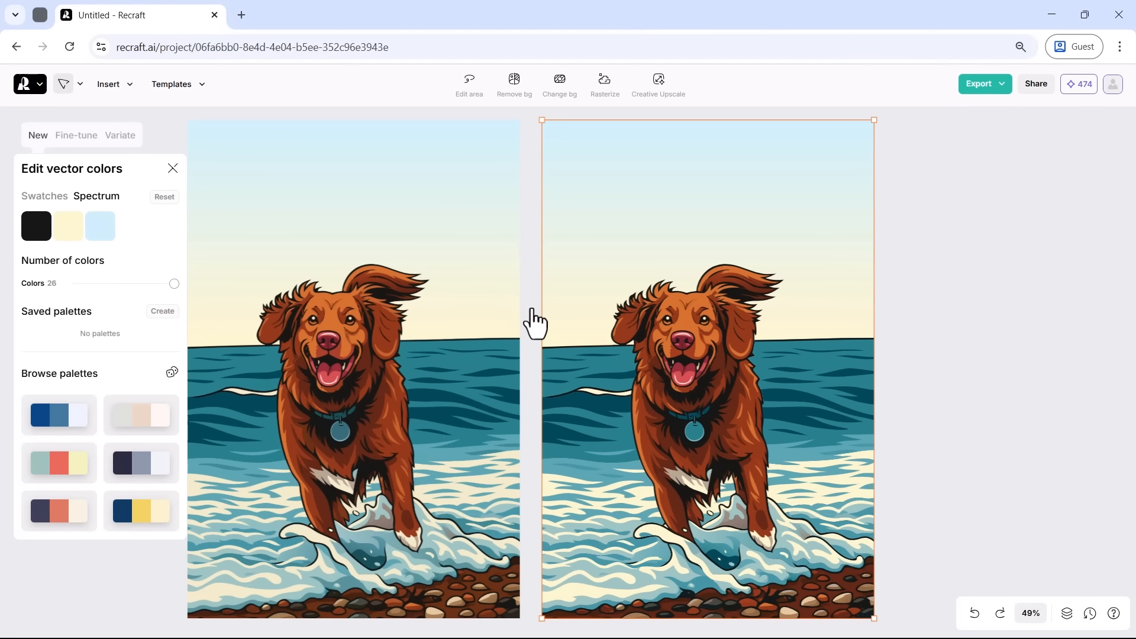
Step: In Recraft, recolor the second dog illustration's light blue tones to pink FACCDD, and lasso and erase the dog's collar and tag
left_click(113, 234)
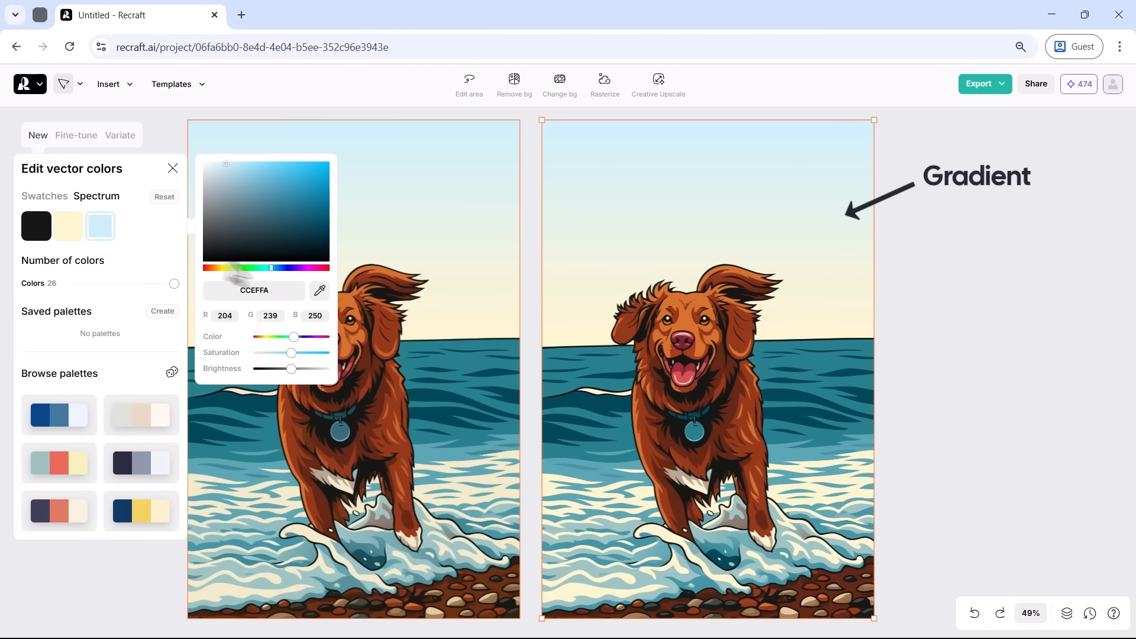
left_click_drag(225, 268, 324, 268)
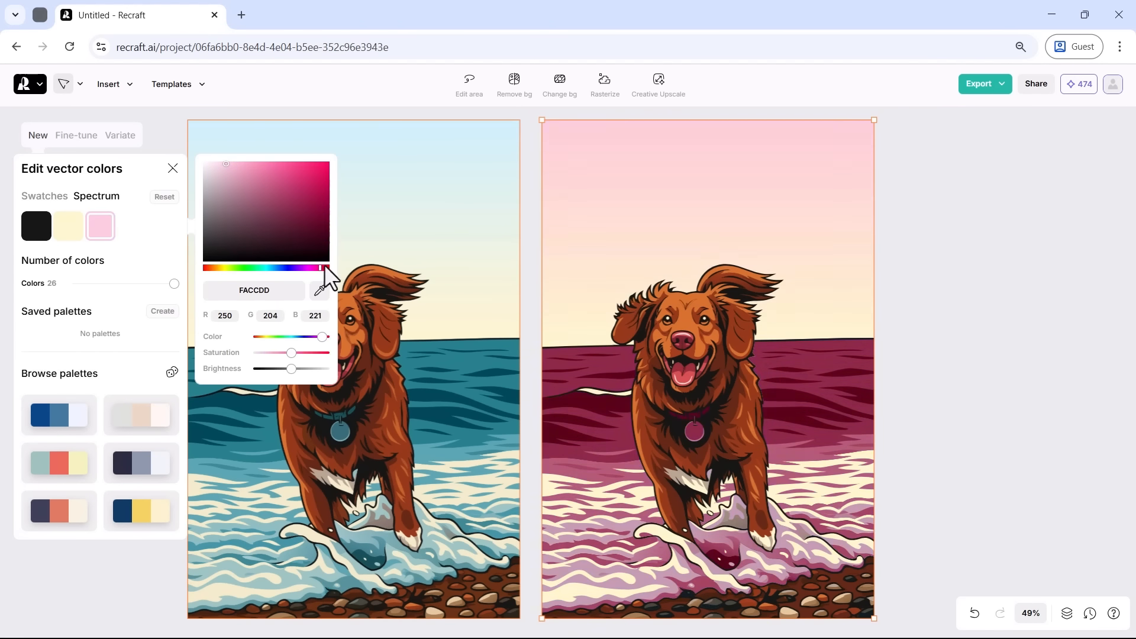
scroll(709, 433, "up", 8)
left_click(470, 84)
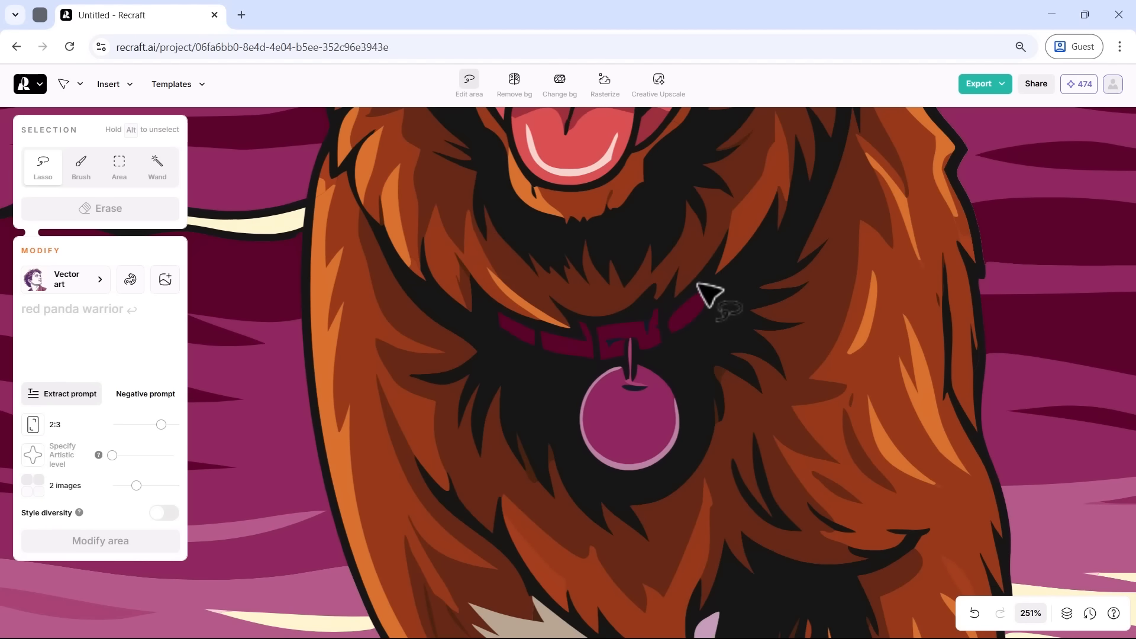
left_click_drag(704, 279, 532, 324)
left_click_drag(689, 374, 708, 278)
left_click(101, 209)
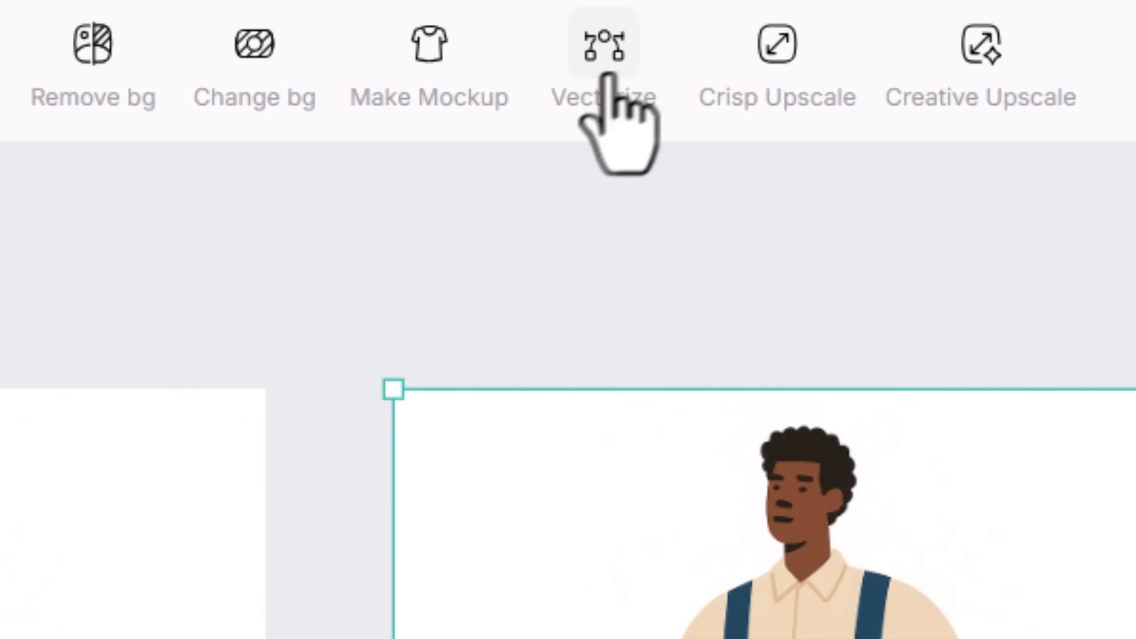
Step: Browse Recraft's curated vector art styles and apply the Typographic Logo style to a new vector frame
left_click(601, 76)
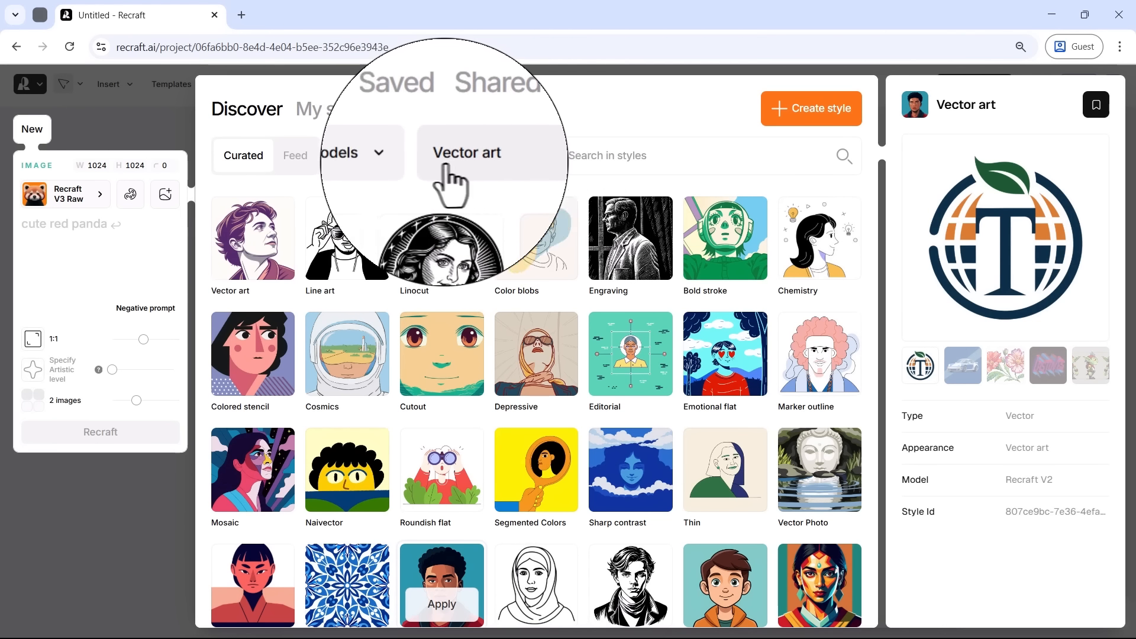
scroll(532, 307, "down", 7)
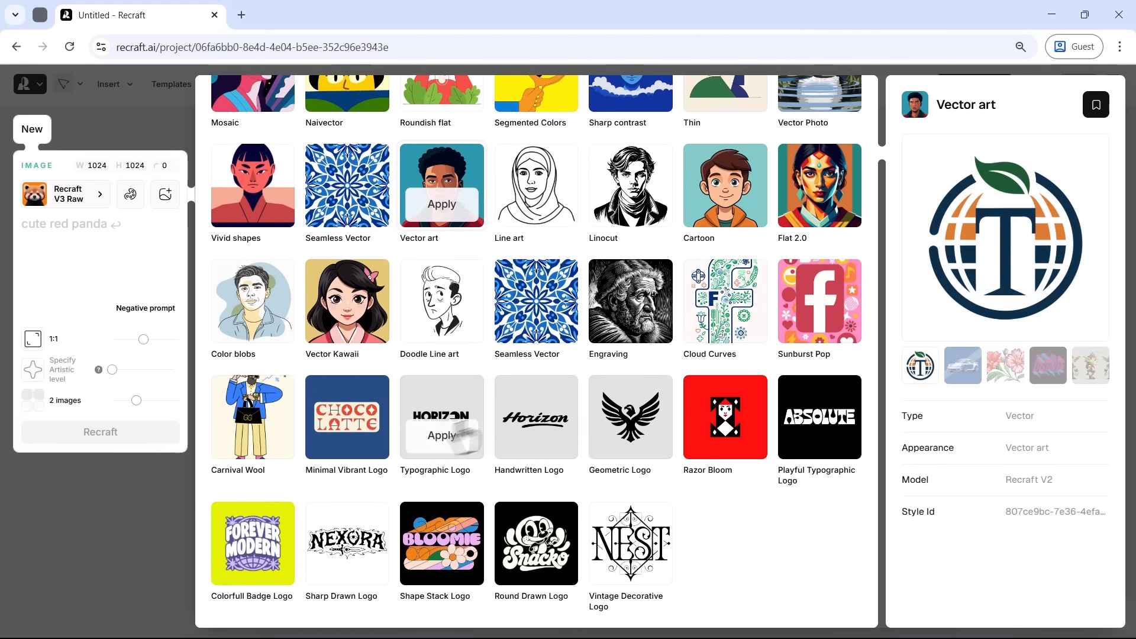
left_click(441, 441)
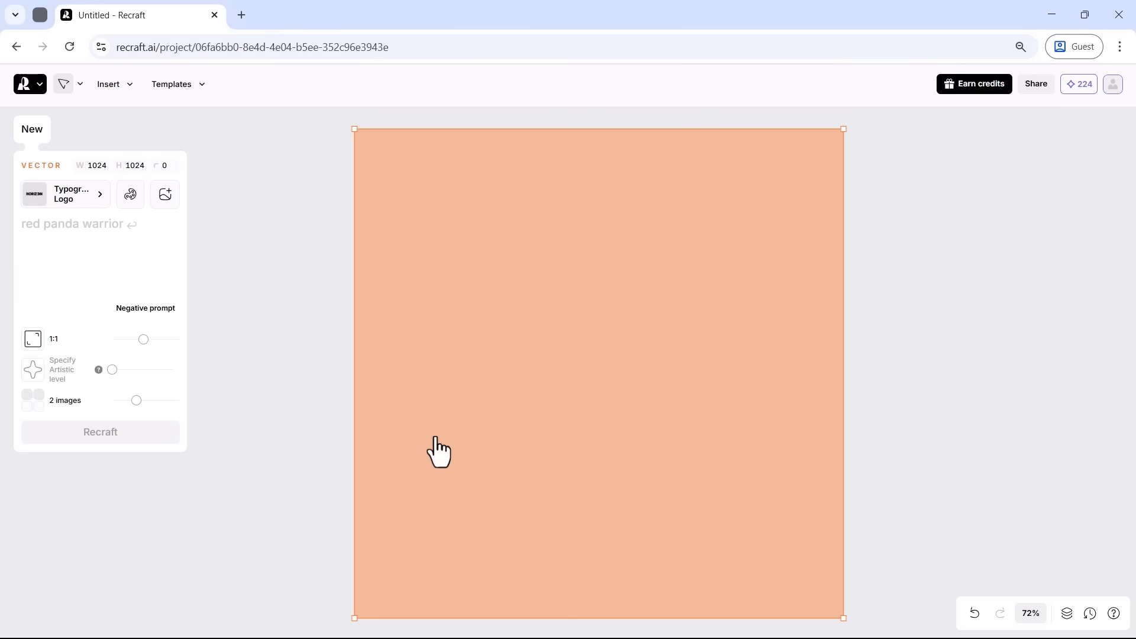
Step: Generate a "minimal logo for brand named PIXVU with bold dynamic letters and negative space" and pick the second variant
left_click(81, 224)
type("minimal logo for brand named PIXVU with bold dynamic letters and negative space")
key("Return")
left_click(601, 619)
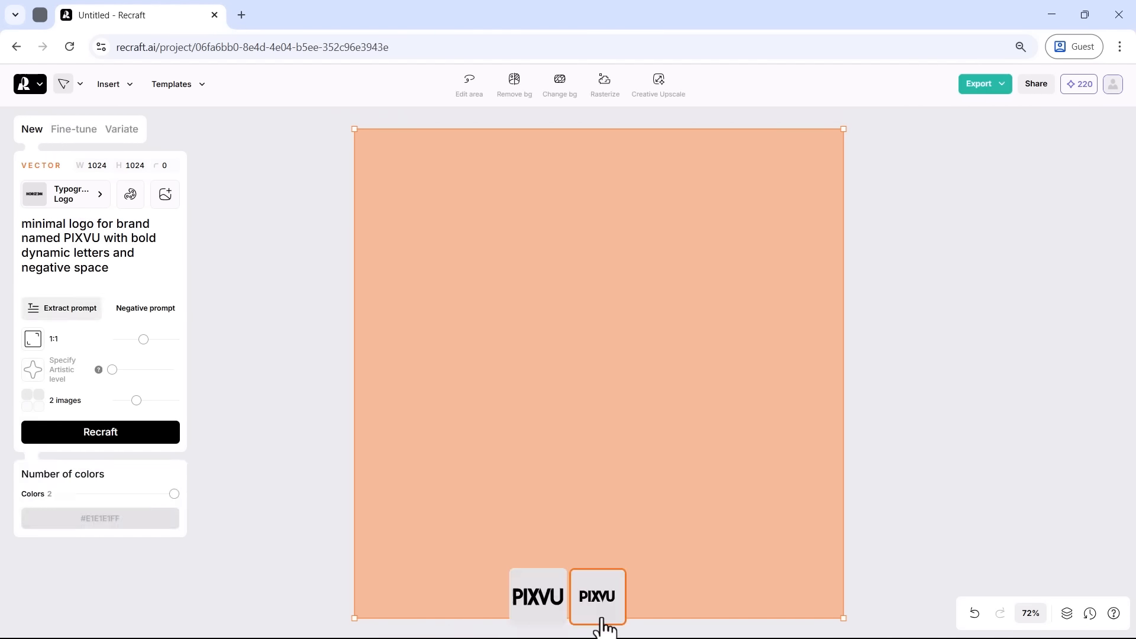
mouse_move(1034, 426)
left_mouse_down()
mouse_move(359, 423)
mouse_move(142, 405)
left_mouse_up()
left_click_drag(1101, 399, 368, 398)
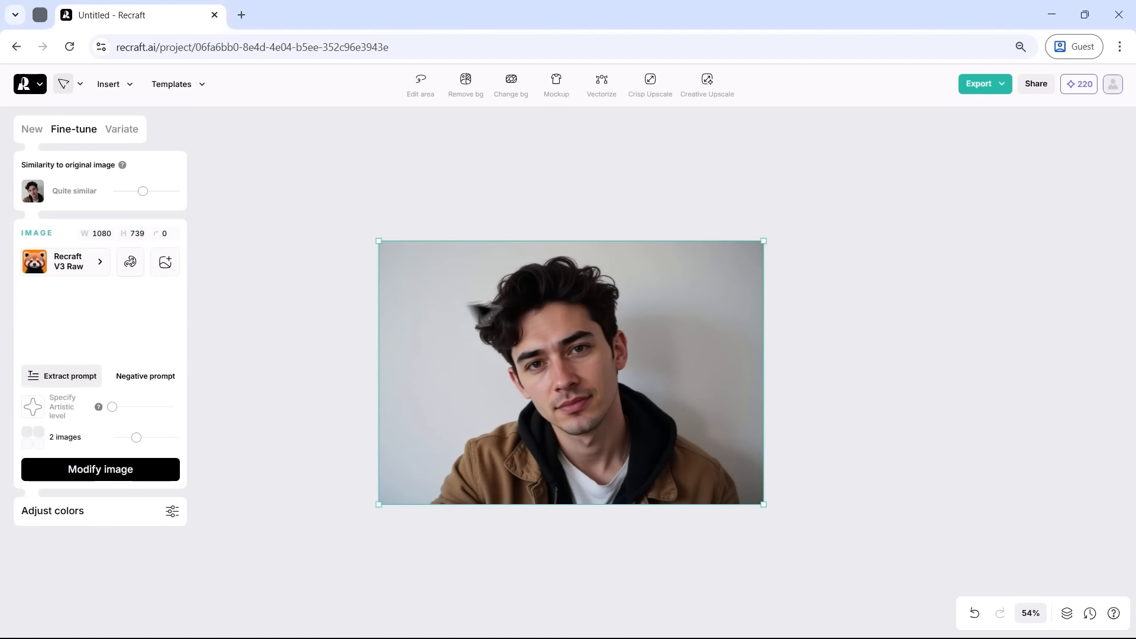
Step: Edit the curly-haired man's referenced portrait with Flux 1 Kontext prompts: change tones to light blue, dark orange and deep olive, and add sunglasses
left_click(165, 262)
left_click(254, 353)
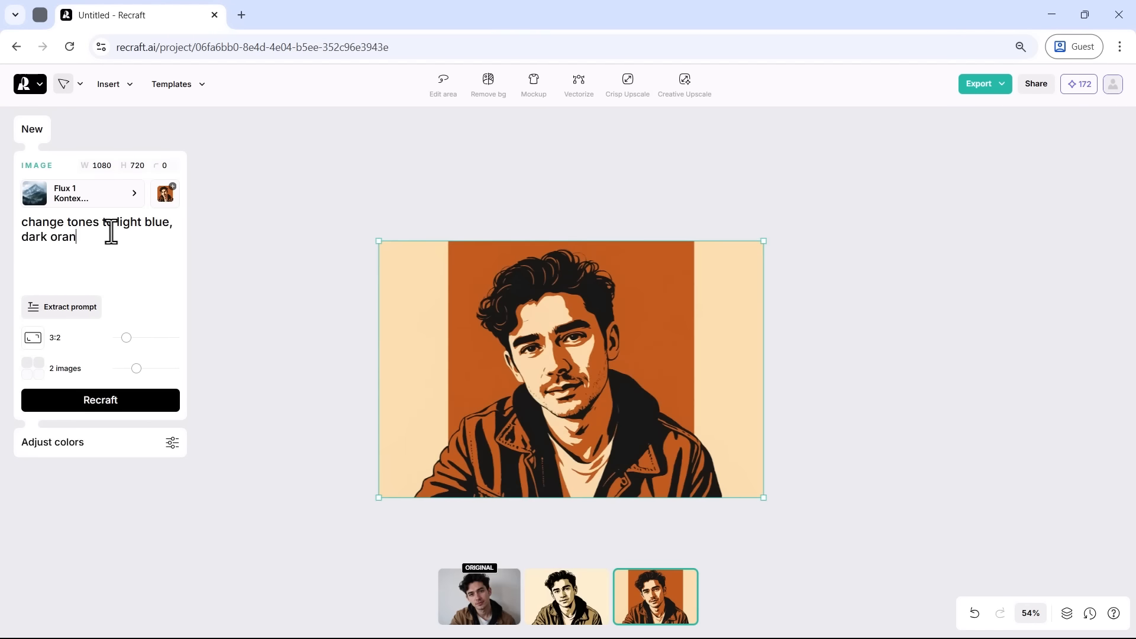
type("ge and deep olive")
key("Return")
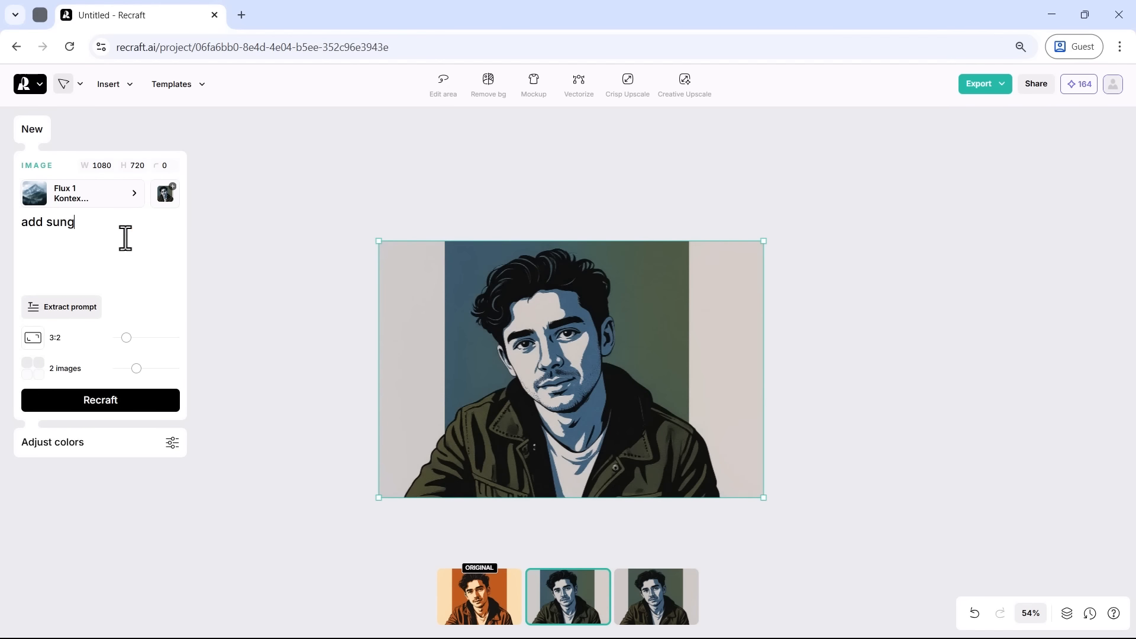
type("lasses")
key("Return")
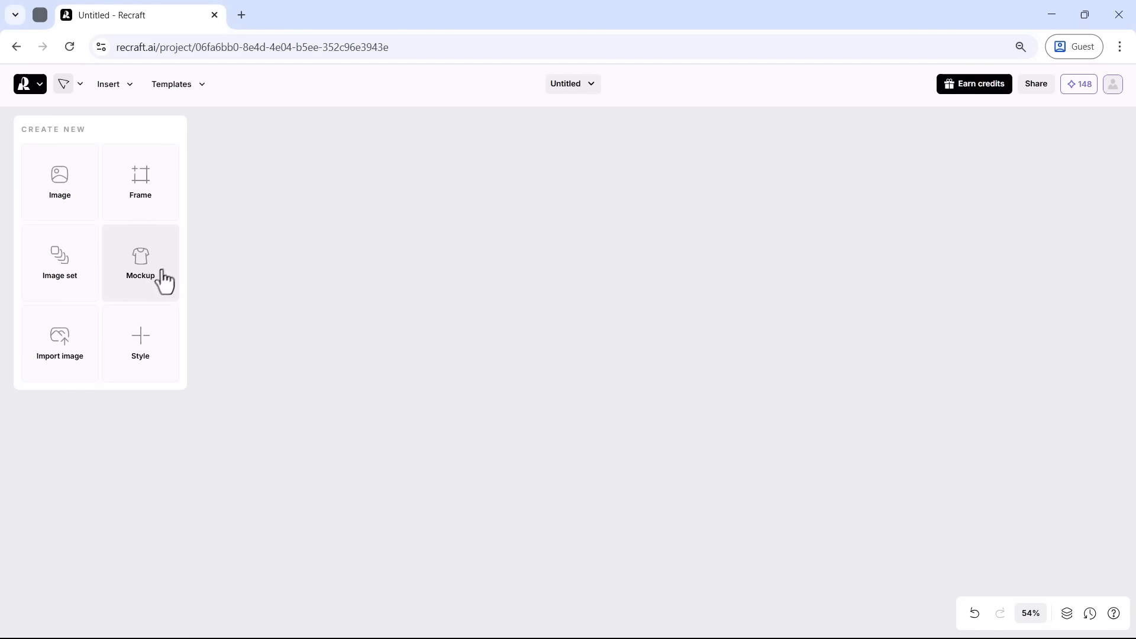
Step: Generate a mockup in a new frame from the pasted prompt for a huge blank white t-shirt floating in a sunlit wildflower meadow
left_click(164, 280)
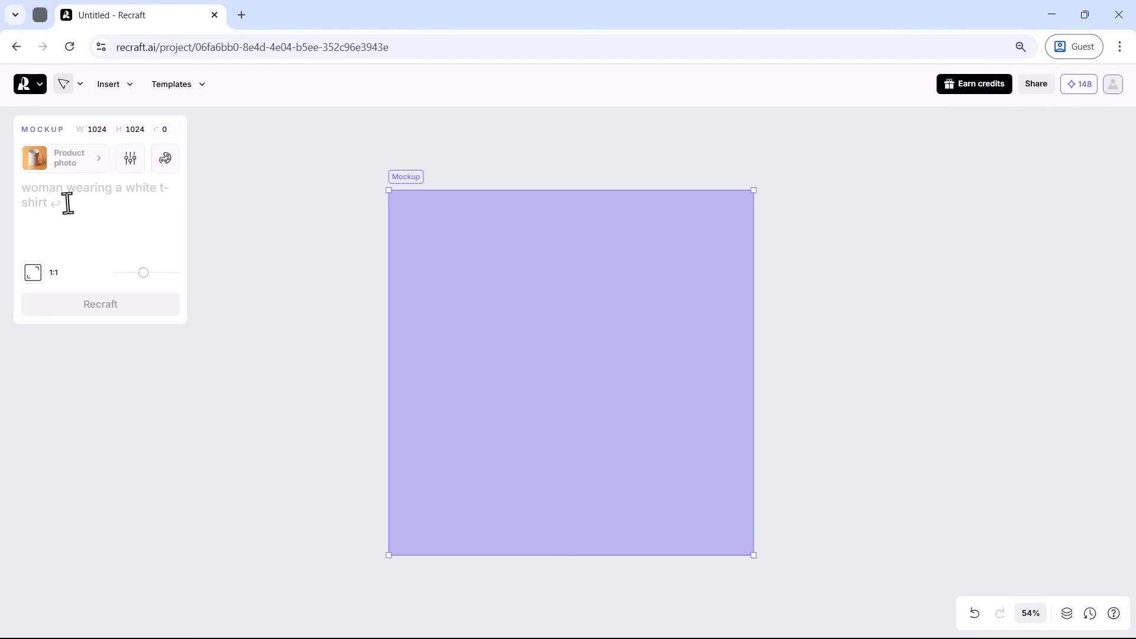
left_click(66, 200)
key("ctrl+v")
key("Return")
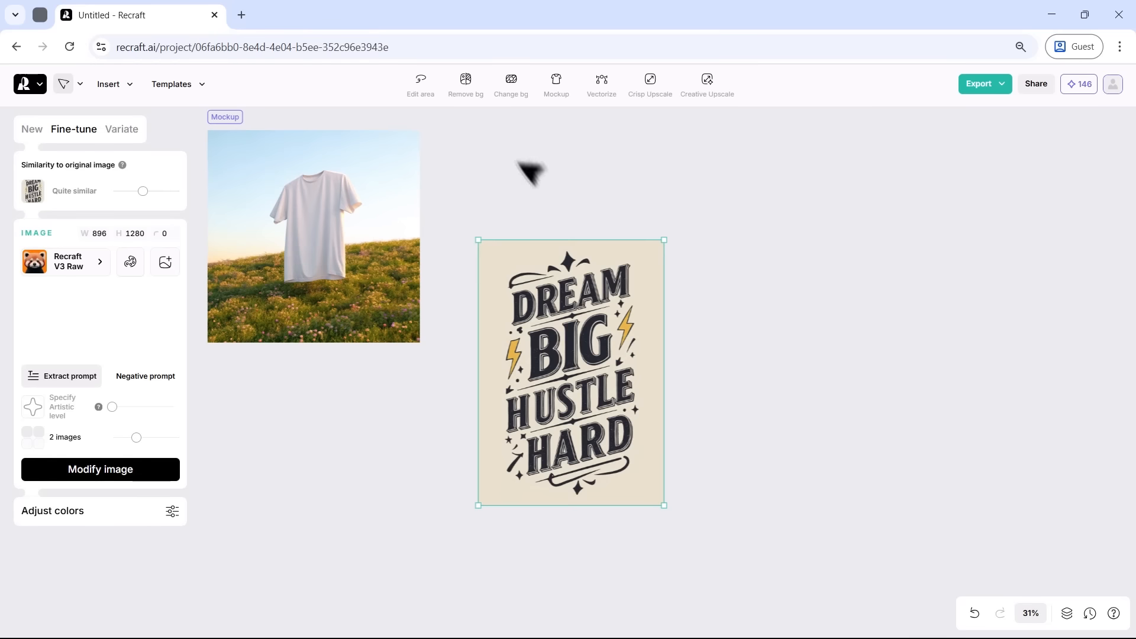
Step: Remove the background of the bold black lettering artwork and place it on the floating t-shirt mockup
left_click(464, 94)
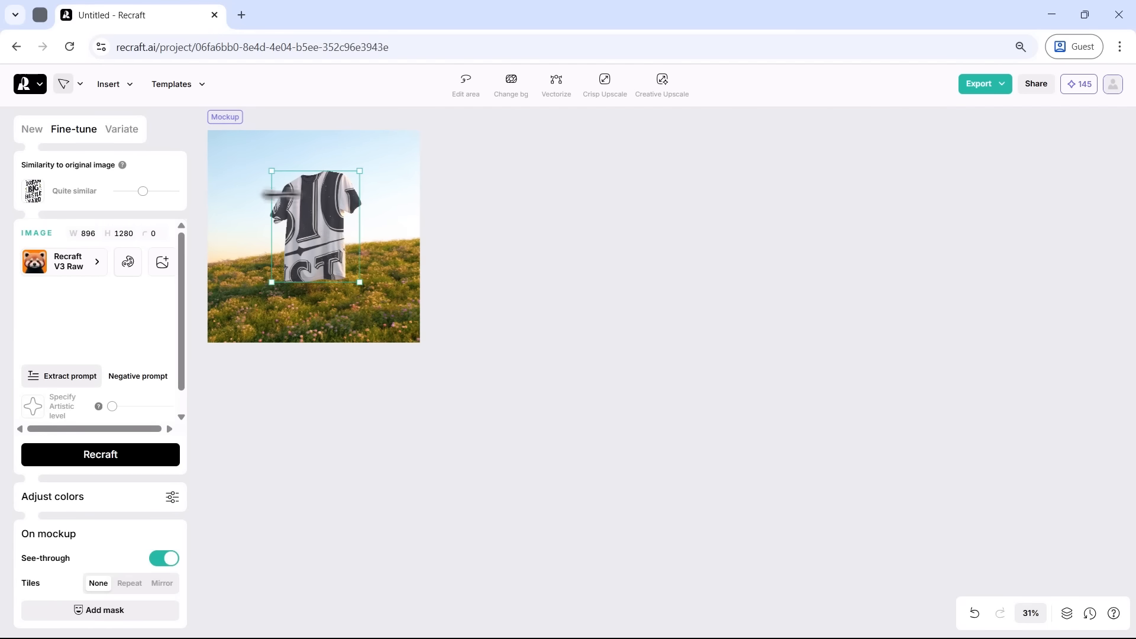